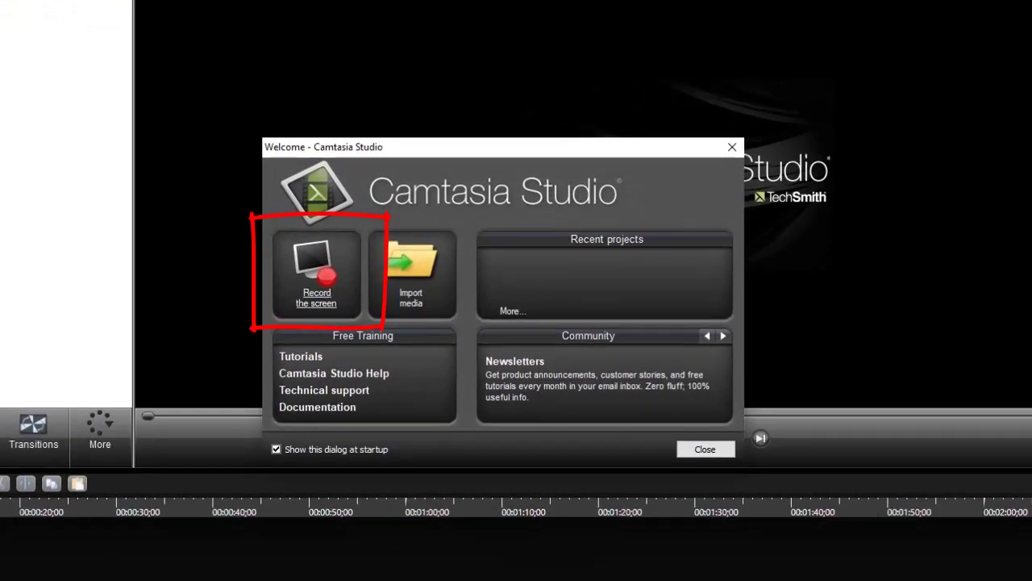
Open the screen recorder from the welcome dialog and start a full-screen recording of the desktop
{"action": "left_click", "coordinate": [321, 296]}
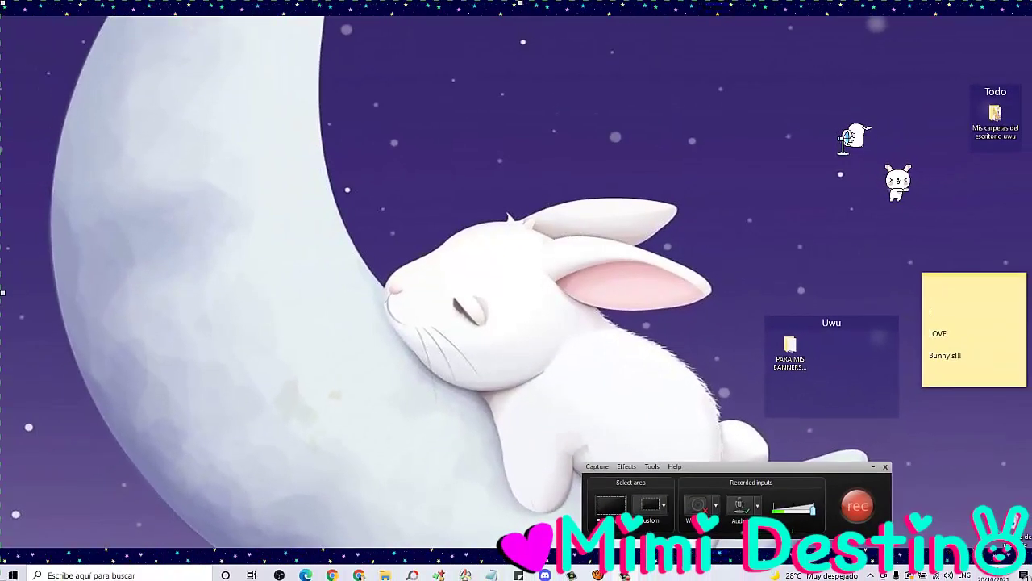
{"action": "left_click_drag", "start_coordinate": [774, 467], "coordinate": [845, 468]}
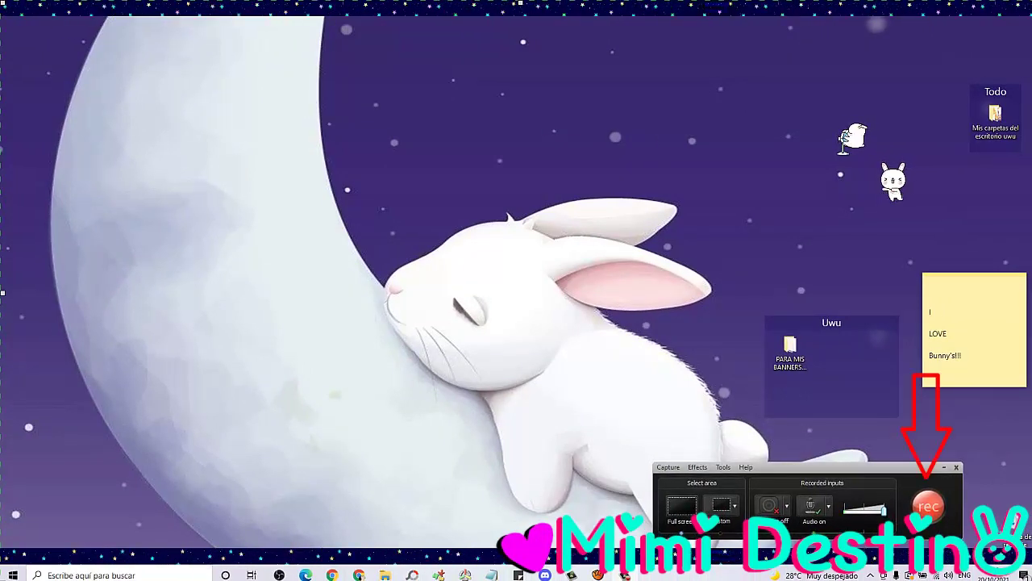
{"action": "left_click", "coordinate": [928, 506]}
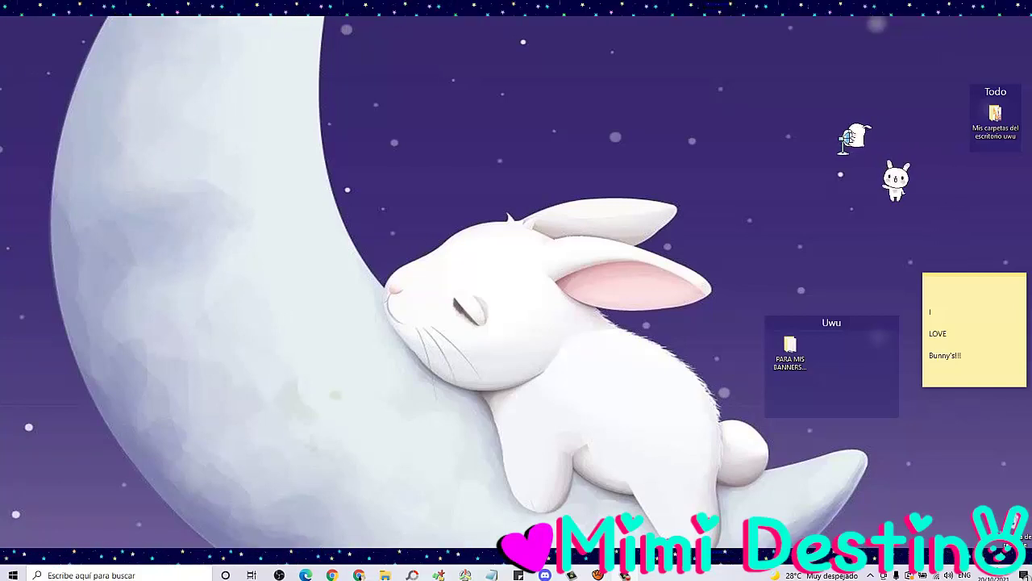
Stop the screen recording, pause its preview and save the capture for editing
{"action": "left_click", "coordinate": [625, 575]}
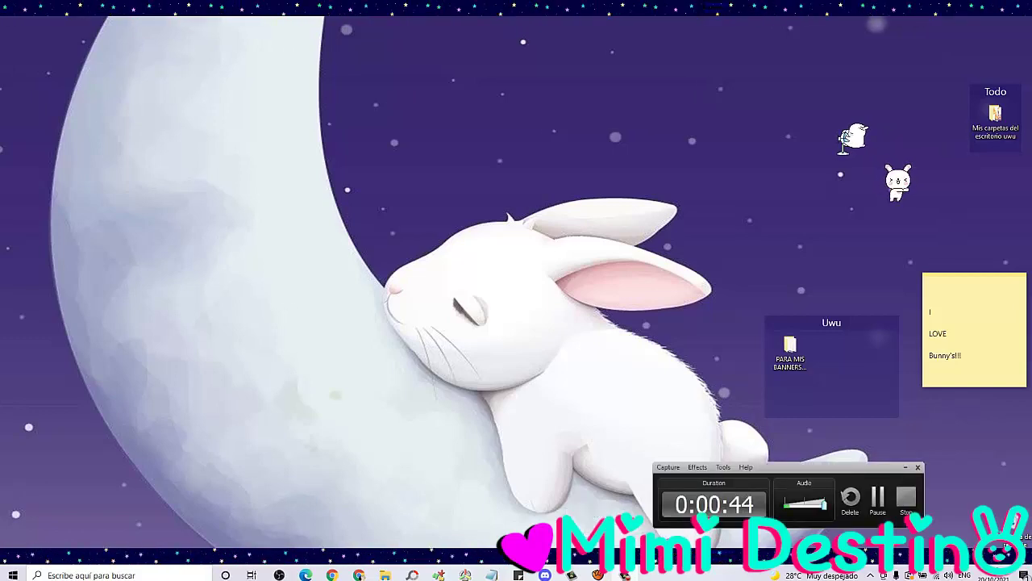
{"action": "left_click", "coordinate": [906, 496]}
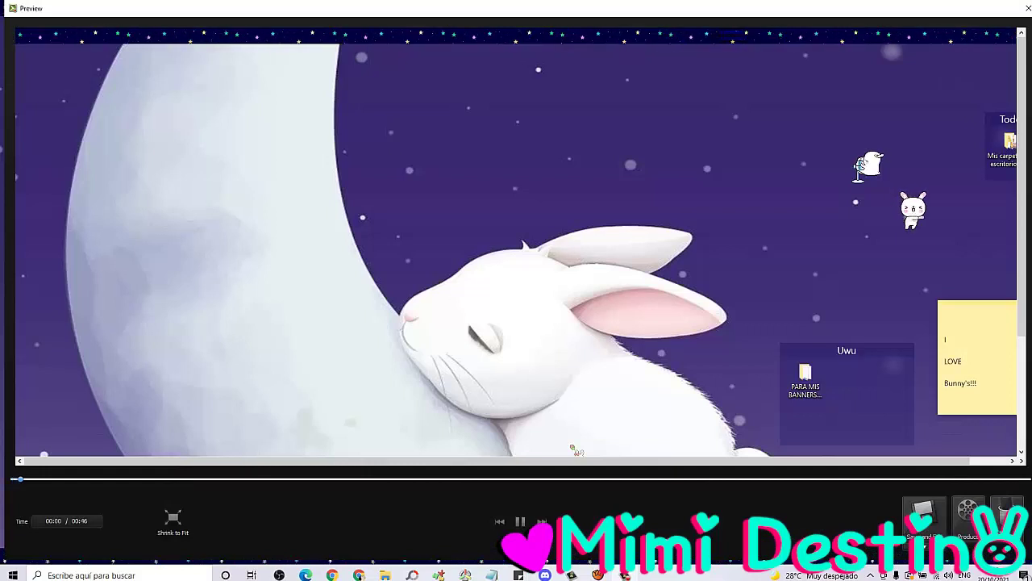
{"action": "key", "text": "space"}
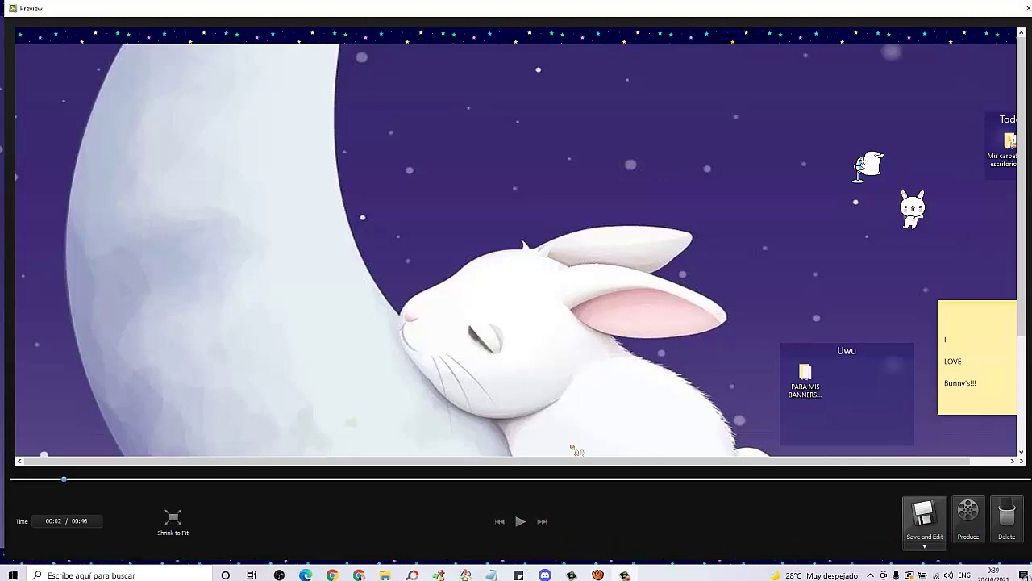
{"action": "left_click", "coordinate": [925, 516]}
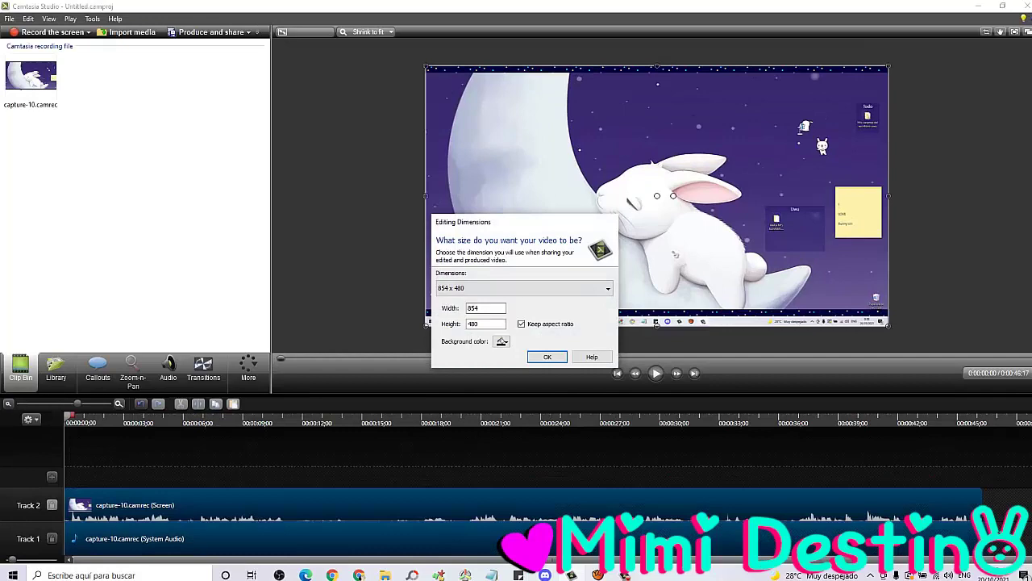
Set the editing dimensions to 1280 x 720, the YouTube & Screencast (16:9) size
{"action": "left_click", "coordinate": [607, 288]}
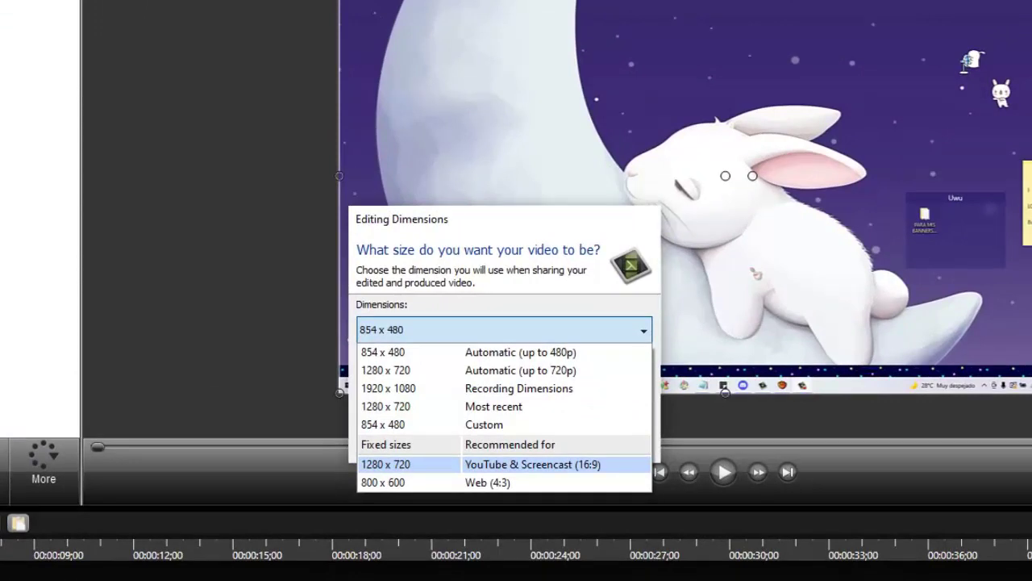
{"action": "left_click", "coordinate": [466, 464]}
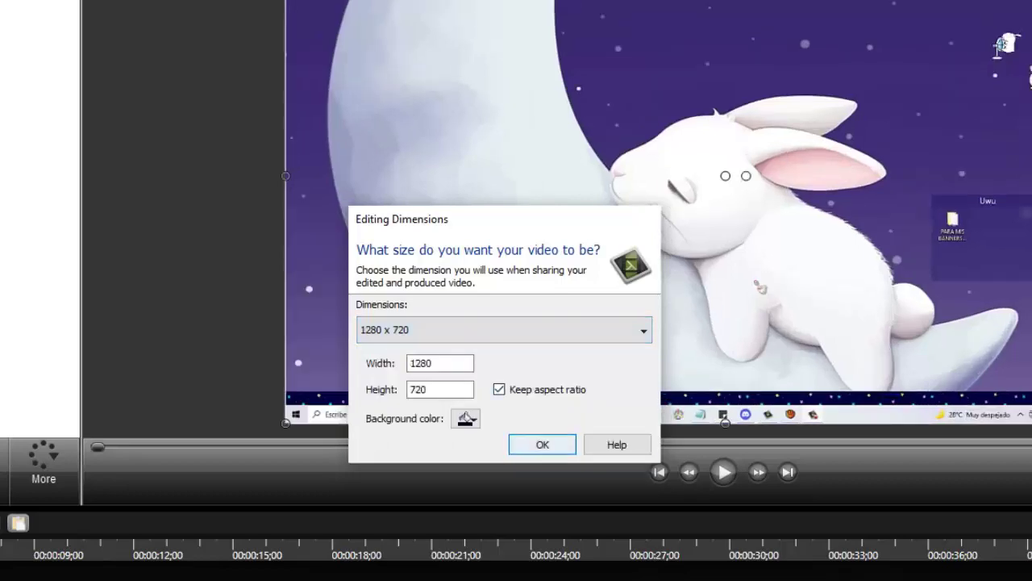
{"action": "key", "text": "Return"}
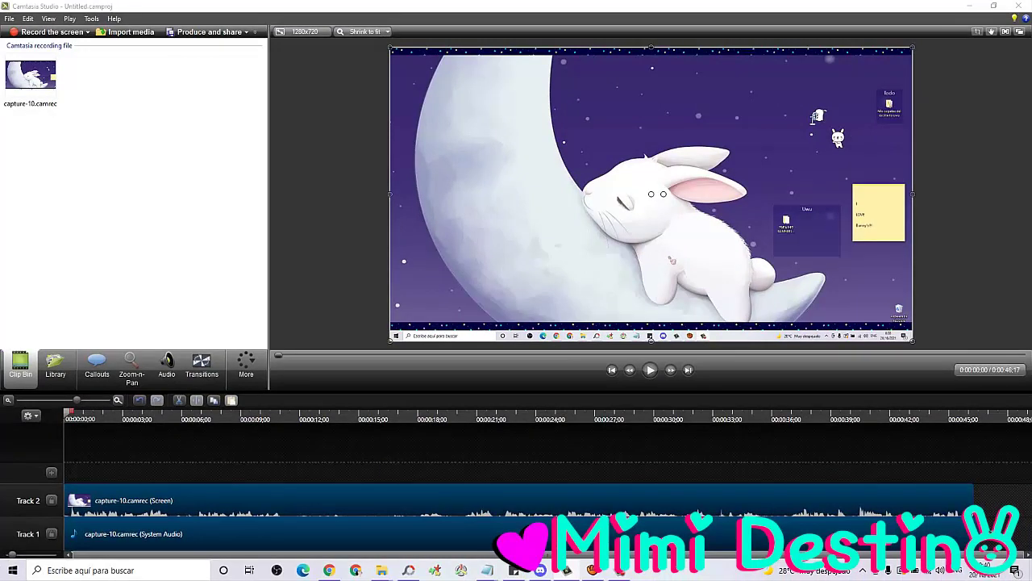
Play the first seconds of the recording from the start of the timeline
{"action": "mouse_move", "coordinate": [66, 411]}
{"action": "left_mouse_down"}
{"action": "mouse_move", "coordinate": [884, 411]}
{"action": "mouse_move", "coordinate": [68, 413]}
{"action": "left_mouse_up"}
{"action": "left_click_drag", "start_coordinate": [108, 439], "coordinate": [118, 525]}
{"action": "left_click", "coordinate": [118, 448]}
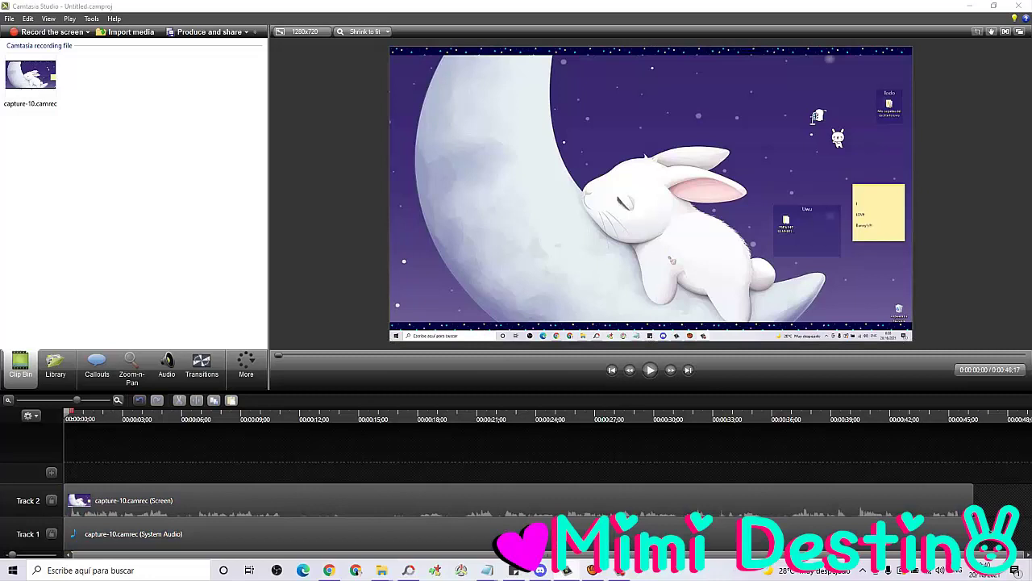
{"action": "key", "text": "space"}
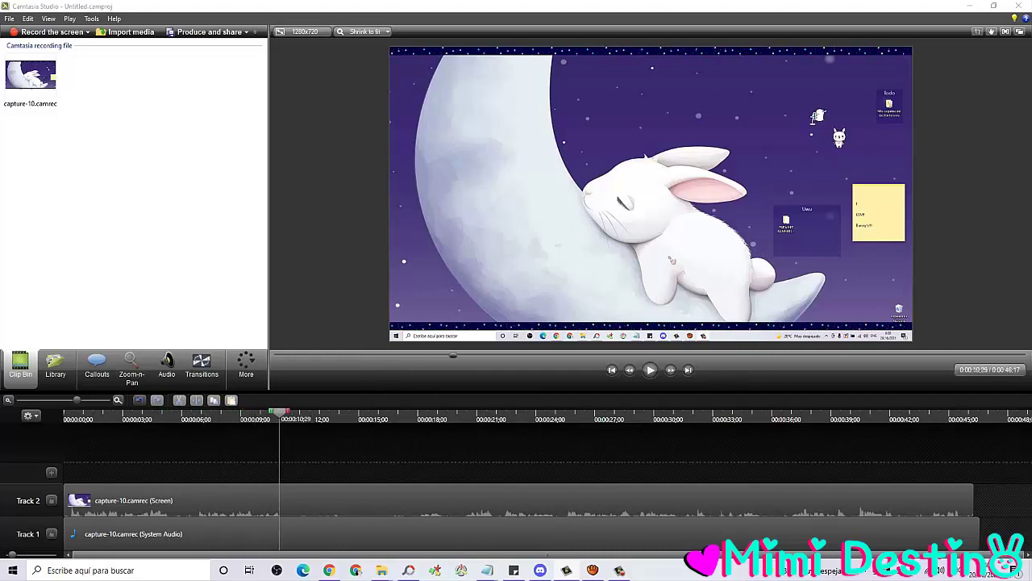
Cut the section between about 11 and 18 seconds out of the recording and split both tracks at the cut
{"action": "left_click_drag", "start_coordinate": [279, 412], "coordinate": [221, 412]}
{"action": "mouse_move", "coordinate": [76, 400]}
{"action": "left_mouse_down"}
{"action": "mouse_move", "coordinate": [85, 400]}
{"action": "mouse_move", "coordinate": [73, 400]}
{"action": "left_mouse_up"}
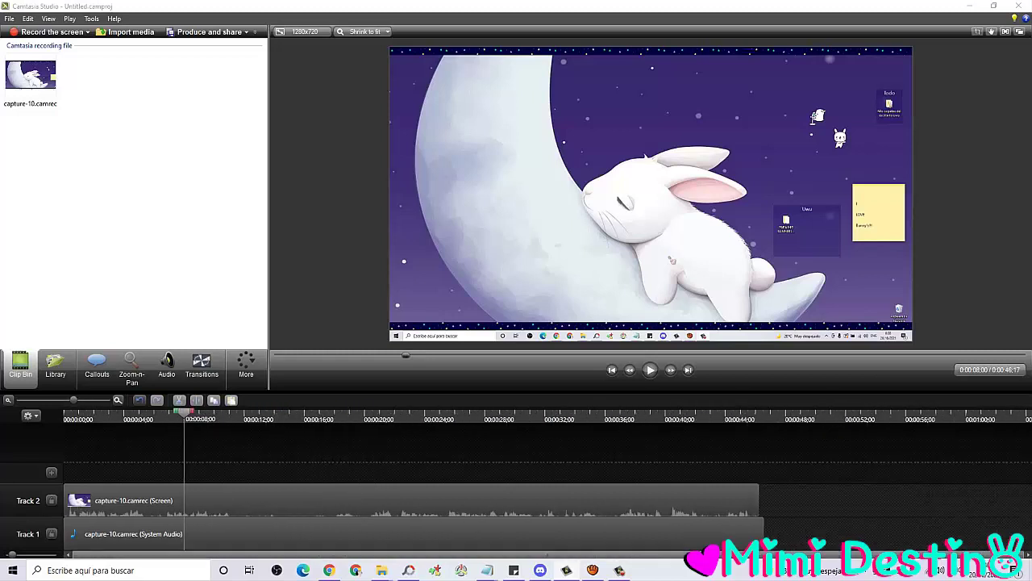
{"action": "left_click_drag", "start_coordinate": [184, 412], "coordinate": [334, 413]}
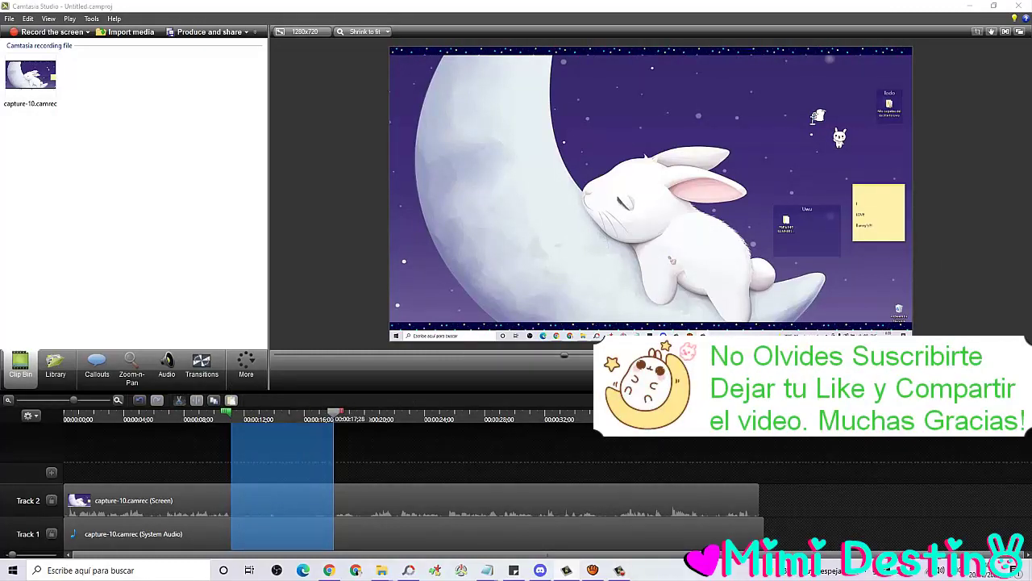
{"action": "left_click", "coordinate": [179, 400]}
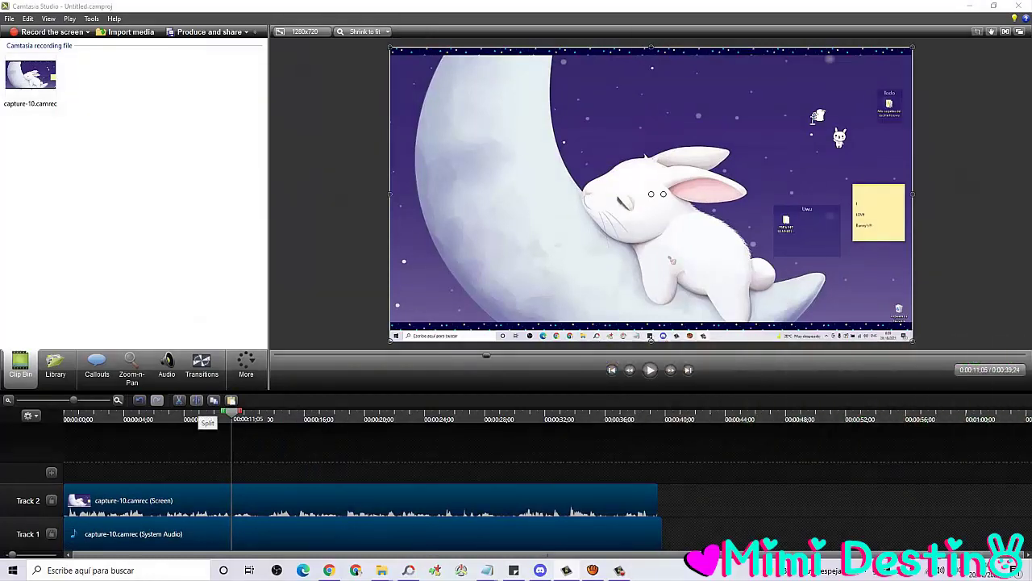
{"action": "left_click", "coordinate": [196, 400]}
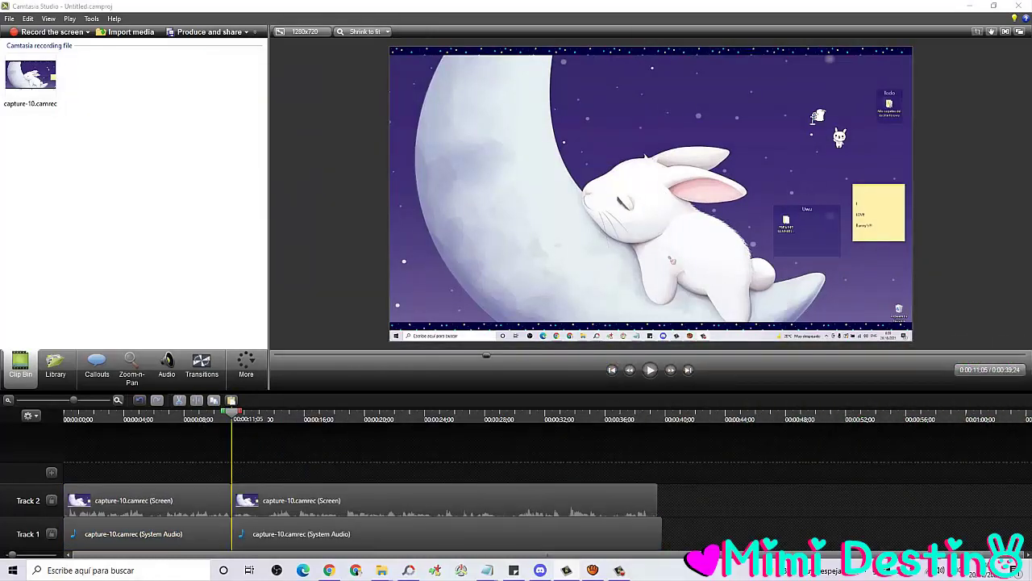
Cut the end of the recording on both tracks from about 36 seconds onward
{"action": "mouse_move", "coordinate": [240, 412]}
{"action": "left_mouse_down"}
{"action": "mouse_move", "coordinate": [81, 412]}
{"action": "mouse_move", "coordinate": [677, 413]}
{"action": "left_mouse_up"}
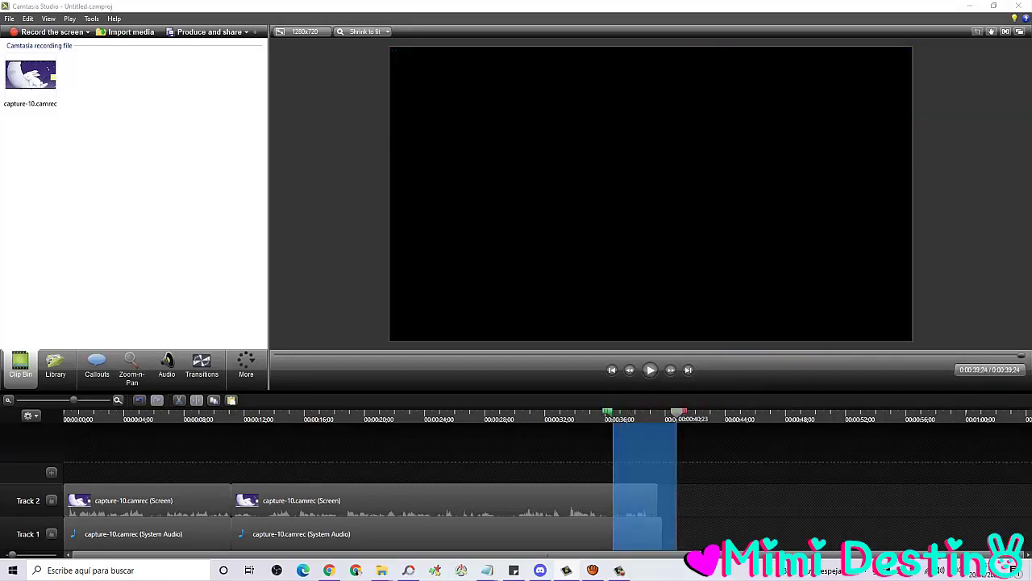
{"action": "left_click", "coordinate": [179, 400]}
Shift all recording clips slightly away from the timeline's start and import the intro video introconejitoazul201mdwsdwdwe.mp4
{"action": "left_click_drag", "start_coordinate": [163, 461], "coordinate": [343, 525]}
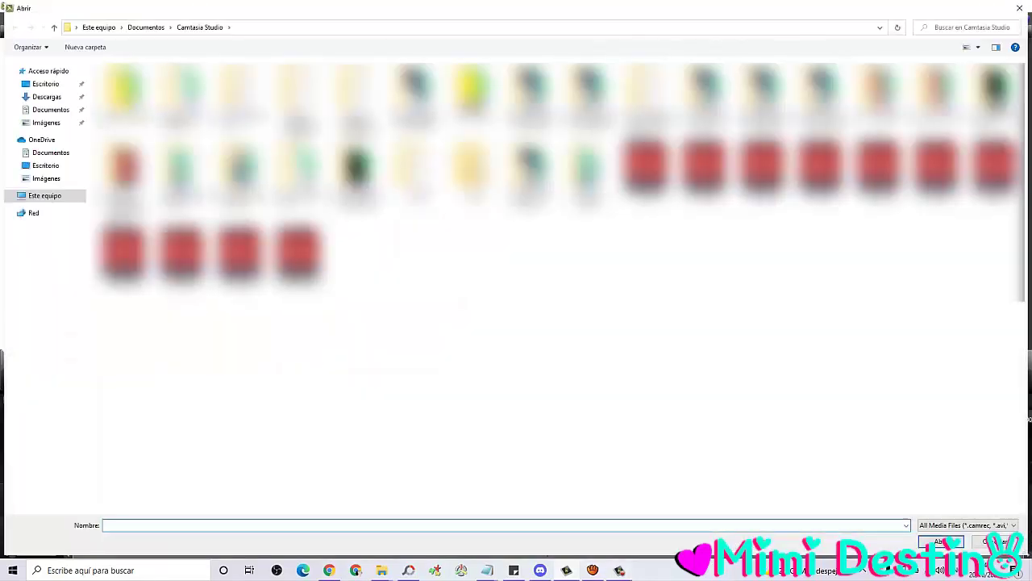
{"action": "mouse_move", "coordinate": [619, 570]}
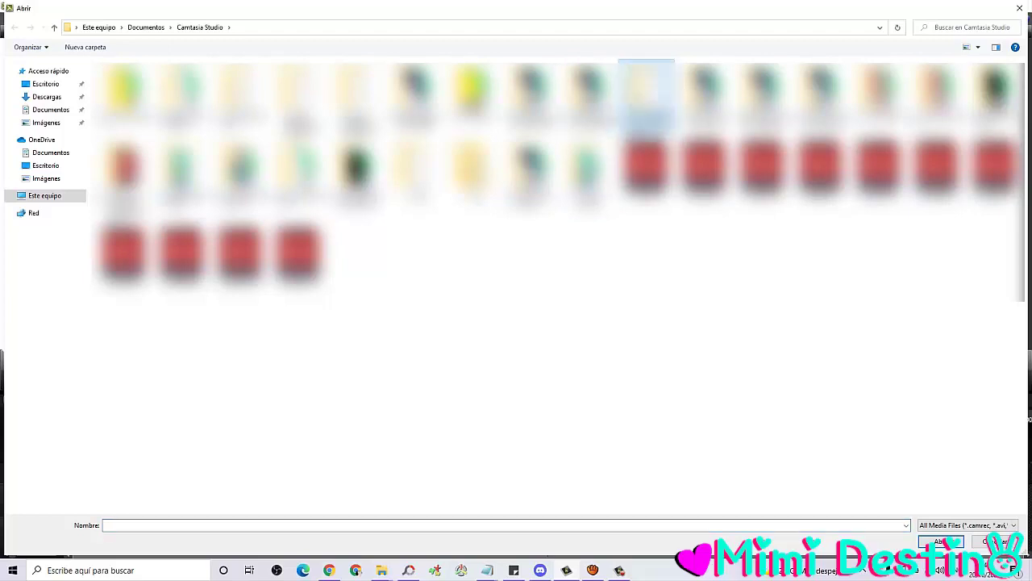
{"action": "double_click", "coordinate": [645, 93]}
{"action": "double_click", "coordinate": [242, 102]}
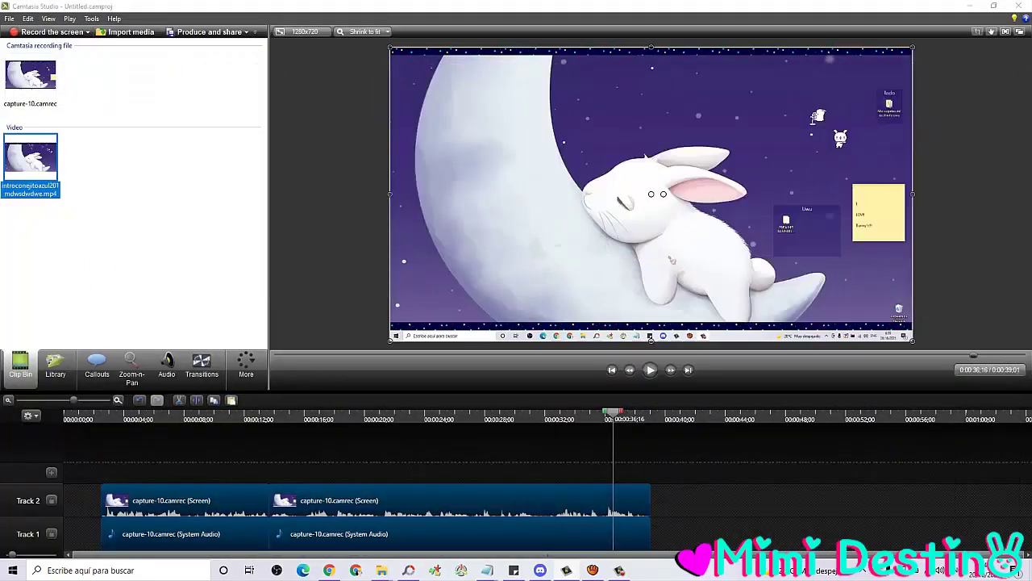
Place the intro video at the start of Track 1 and line up the recording's screen and system audio clips directly after it
{"action": "left_click_drag", "start_coordinate": [31, 158], "coordinate": [78, 500]}
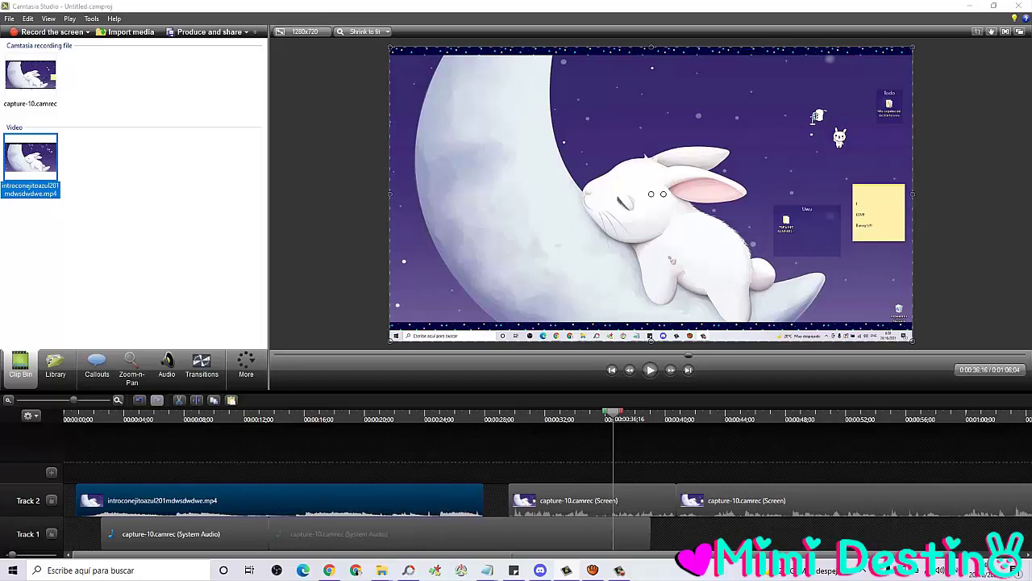
{"action": "left_click_drag", "start_coordinate": [242, 534], "coordinate": [229, 534]}
{"action": "left_click_drag", "start_coordinate": [185, 533], "coordinate": [594, 533]}
{"action": "left_click_drag", "start_coordinate": [258, 500], "coordinate": [245, 533]}
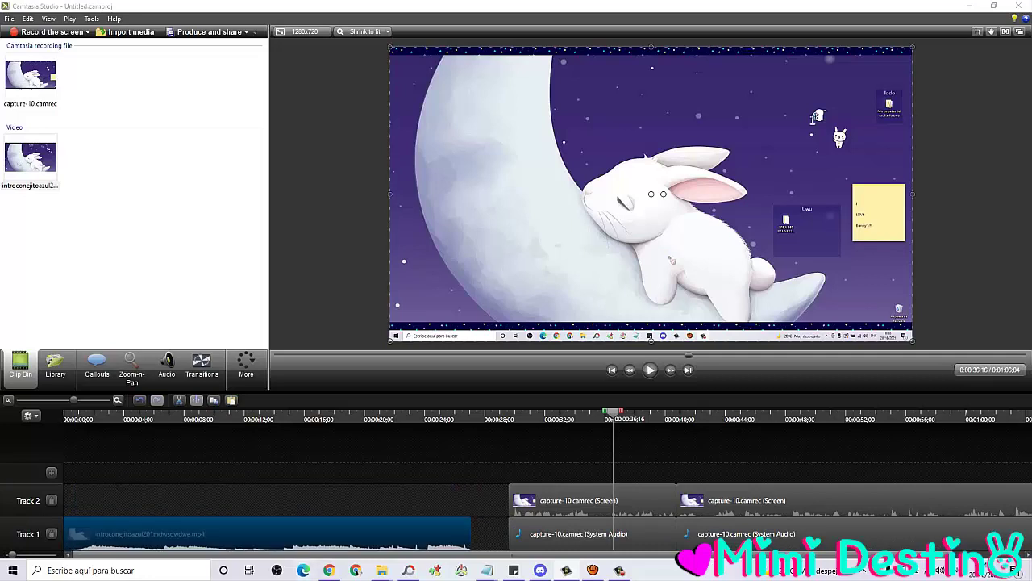
{"action": "left_click_drag", "start_coordinate": [486, 475], "coordinate": [672, 534]}
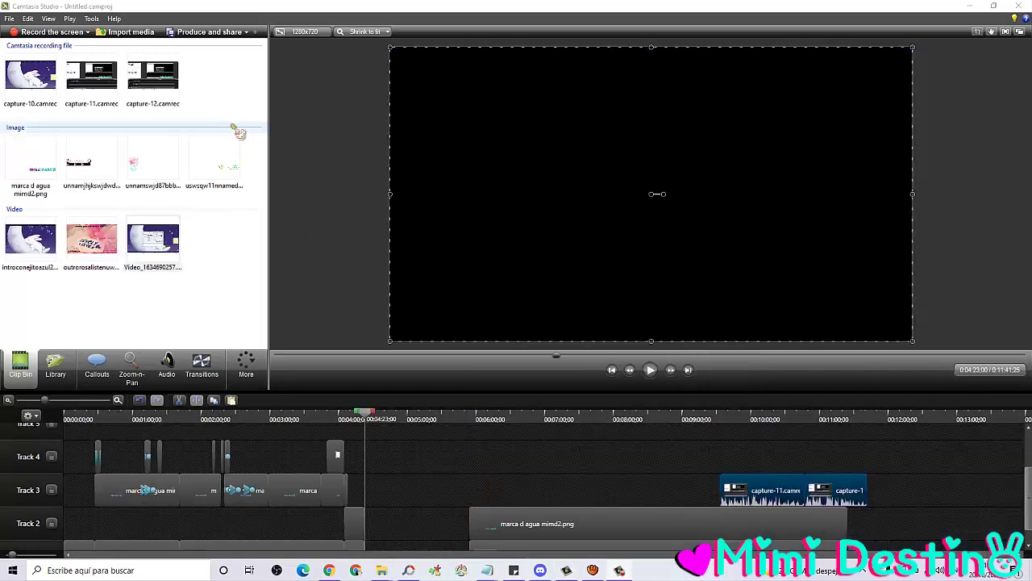
Add the intro video from the clip bin to the timeline at the playhead
{"action": "left_click", "coordinate": [38, 250]}
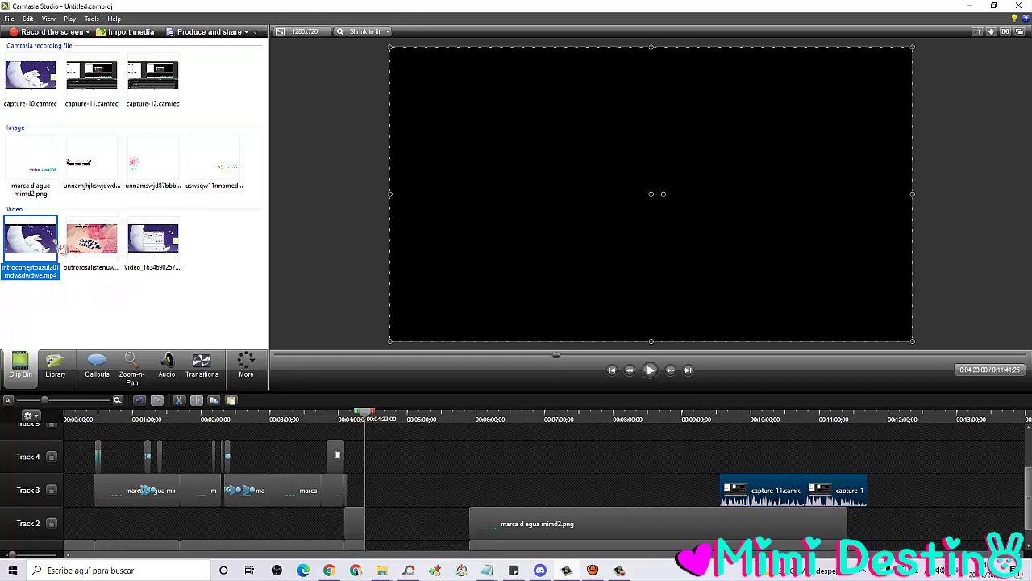
{"action": "right_click", "coordinate": [62, 249]}
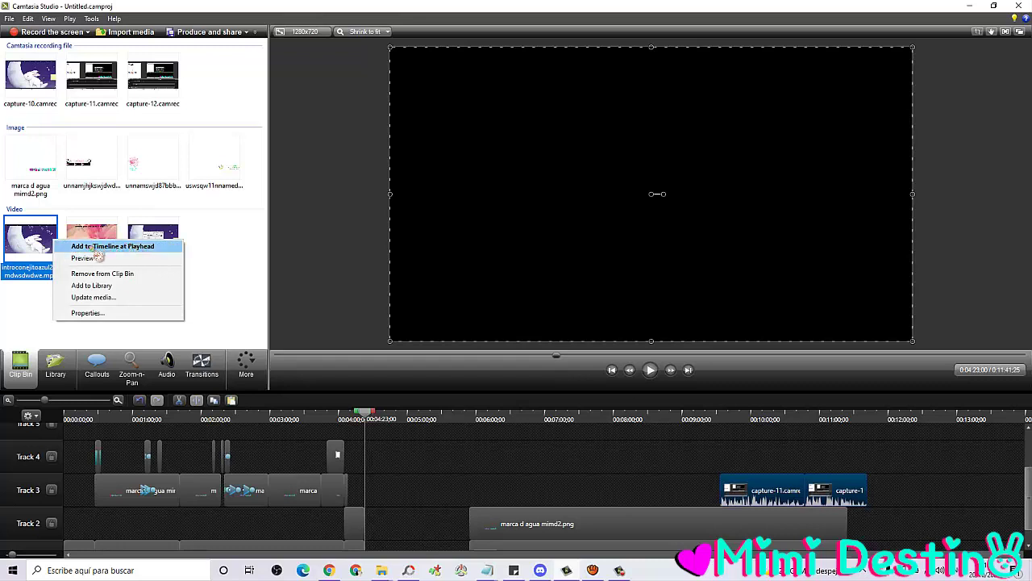
{"action": "left_click", "coordinate": [169, 246]}
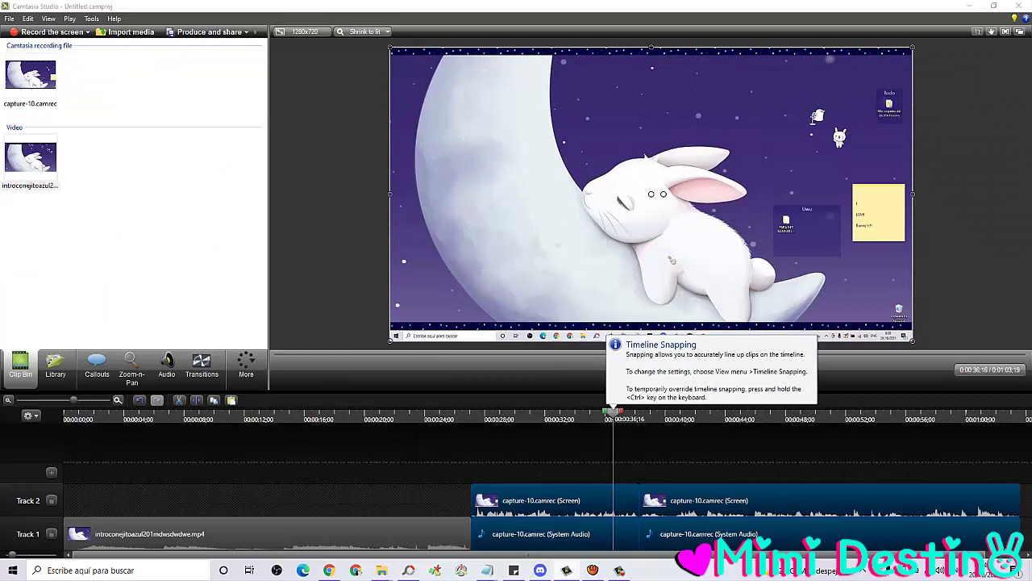
Try to apply the Checkerboard transition where the intro on Track 1 meets the first screen clip on Track 2
{"action": "left_click", "coordinate": [266, 534]}
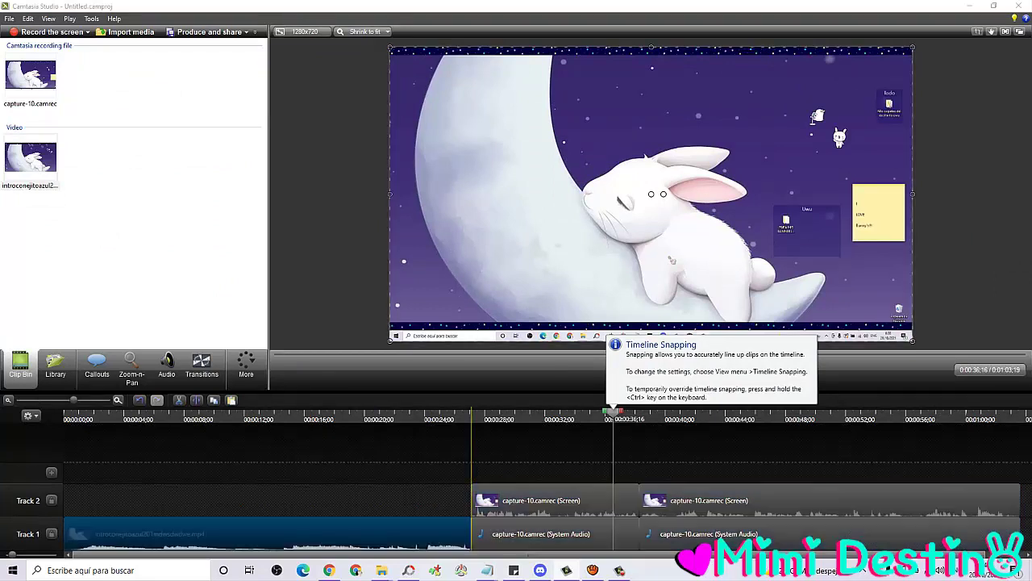
{"action": "left_click", "coordinate": [555, 500]}
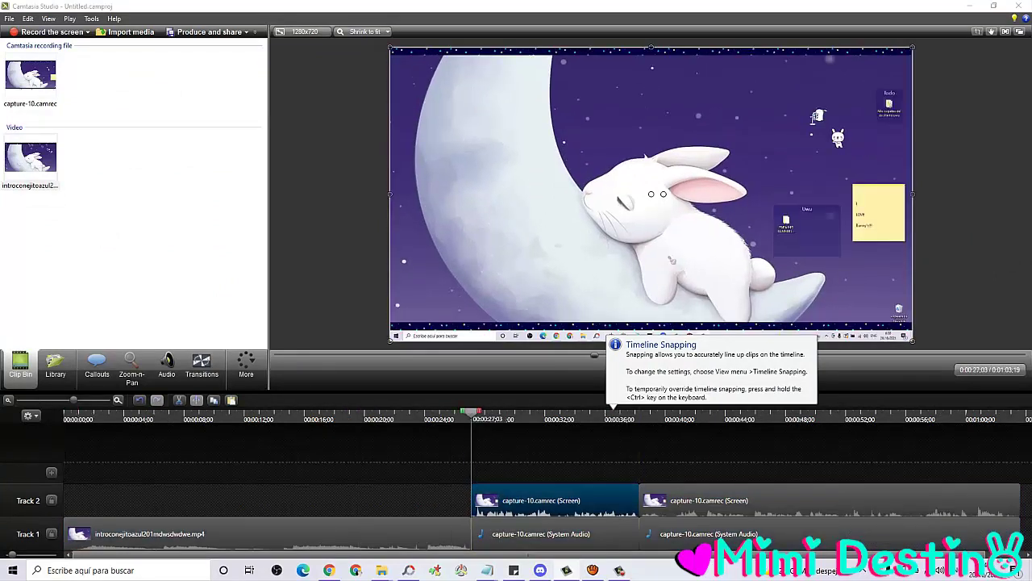
{"action": "left_click", "coordinate": [202, 367]}
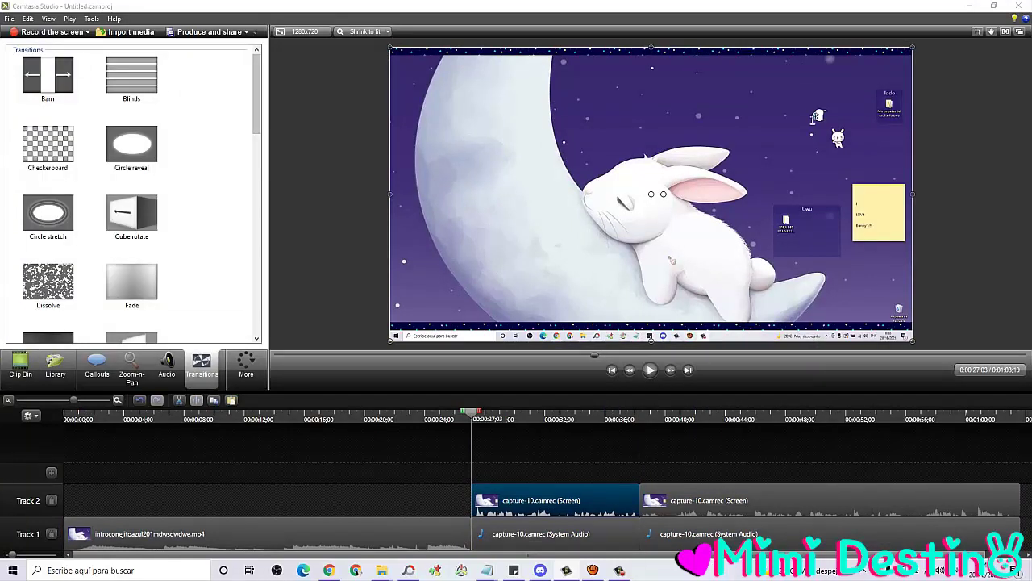
{"action": "left_click_drag", "start_coordinate": [48, 144], "coordinate": [161, 258]}
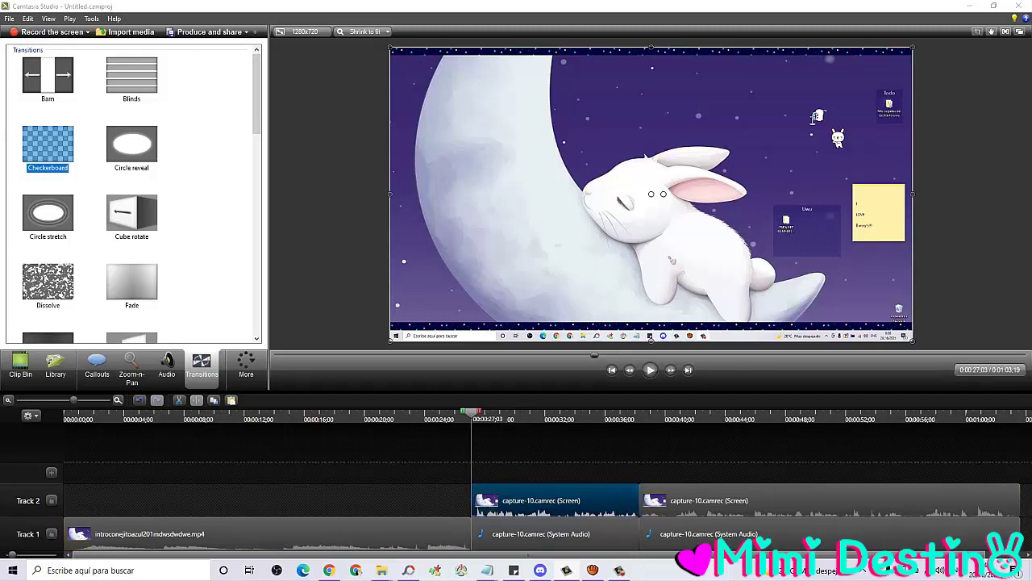
{"action": "left_click", "coordinate": [556, 444]}
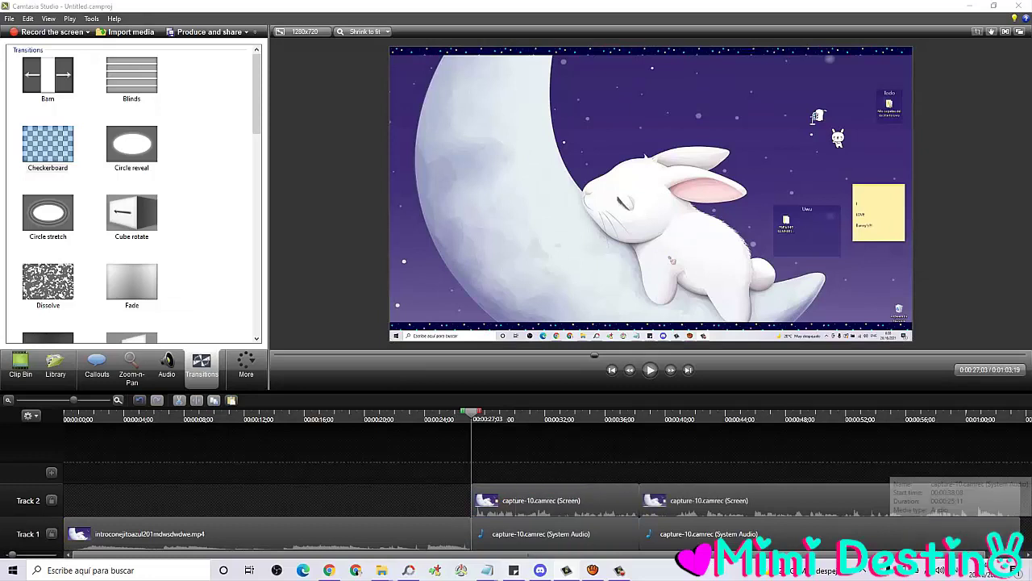
Swap the recording's tracks so the screen clips follow the intro on Track 1 and the system audio clips sit on Track 2
{"action": "left_click", "coordinate": [891, 533]}
{"action": "left_click", "coordinate": [581, 533], "text": "ctrl"}
{"action": "left_click_drag", "start_coordinate": [581, 534], "coordinate": [582, 467]}
{"action": "left_click_drag", "start_coordinate": [463, 457], "coordinate": [687, 536]}
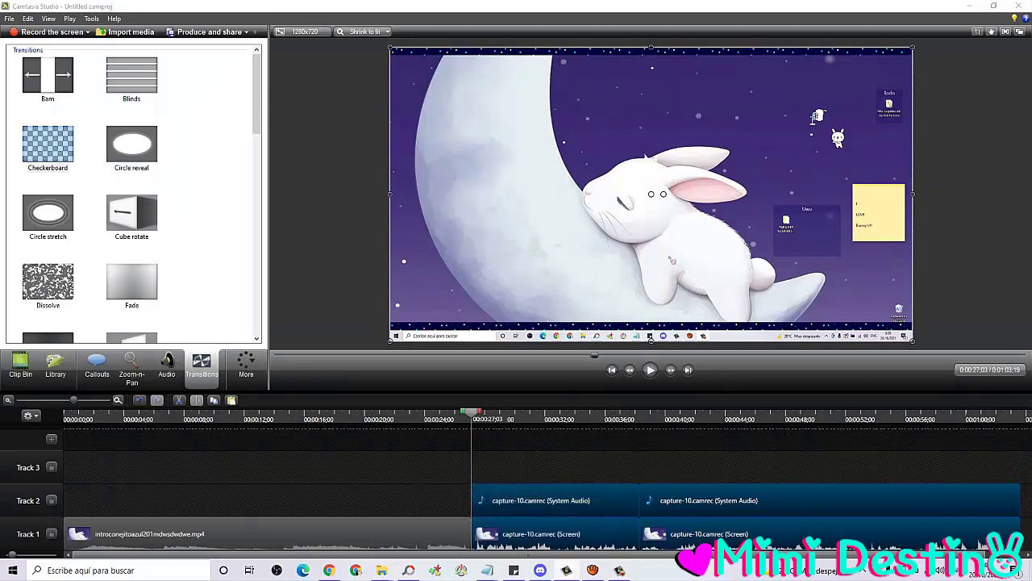
{"action": "left_click", "coordinate": [462, 479]}
Add the Checkerboard transition between the intro and the first screen clip on Track 1, and play it back
{"action": "left_click", "coordinate": [47, 145]}
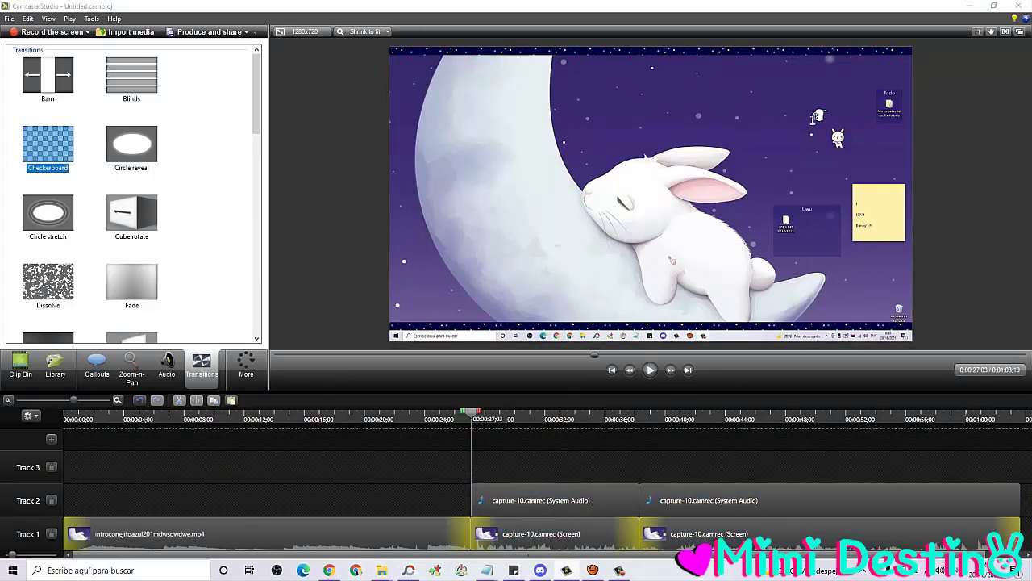
{"action": "left_click_drag", "start_coordinate": [48, 145], "coordinate": [471, 535]}
{"action": "mouse_move", "coordinate": [471, 412]}
{"action": "left_mouse_down"}
{"action": "mouse_move", "coordinate": [451, 413]}
{"action": "mouse_move", "coordinate": [464, 412]}
{"action": "left_mouse_up"}
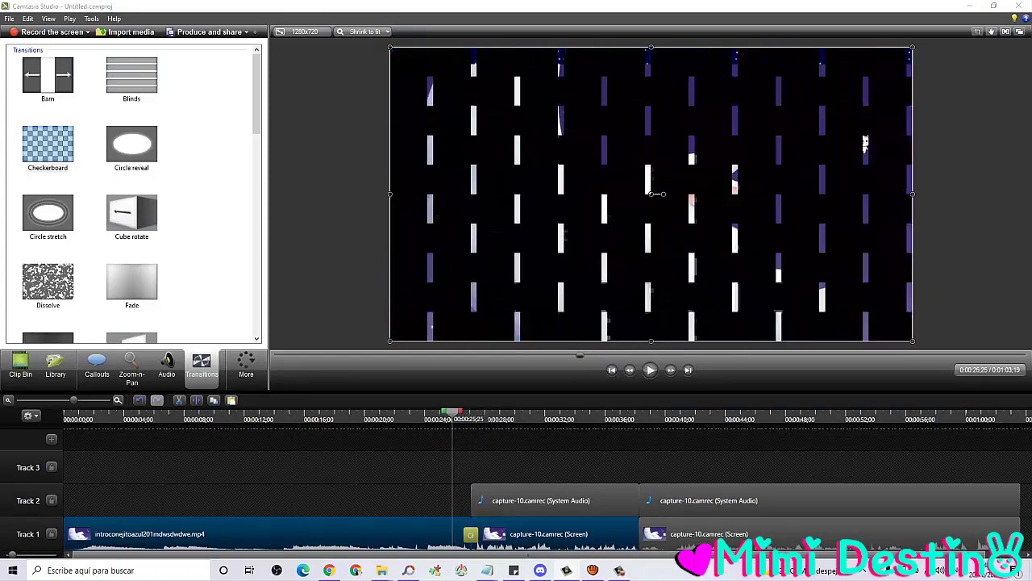
{"action": "left_click", "coordinate": [650, 369]}
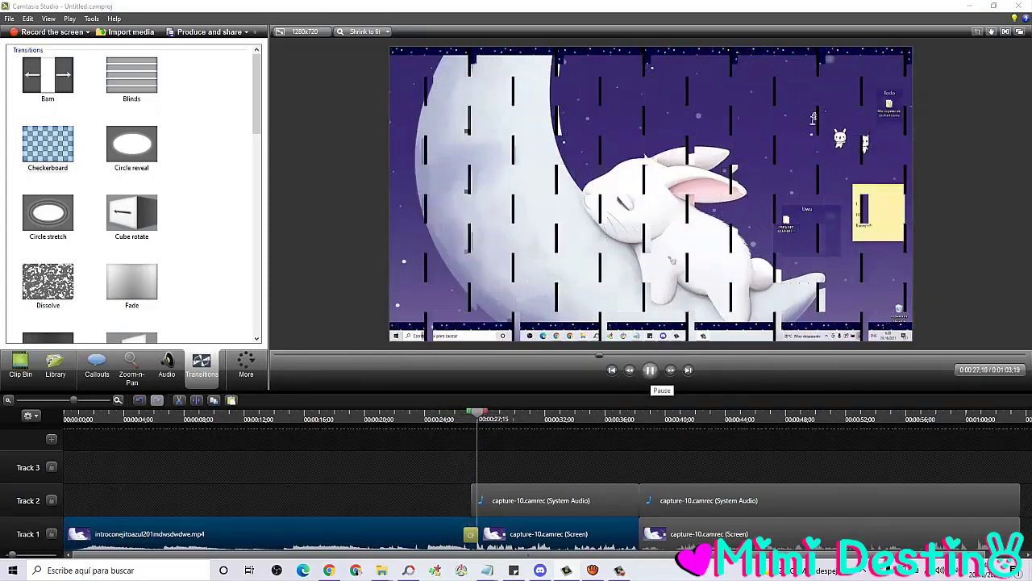
Stop the playback and add the outro video outrorosalistenuwu.mp4 to Track 1 right after the last screen clip
{"action": "left_click", "coordinate": [650, 369]}
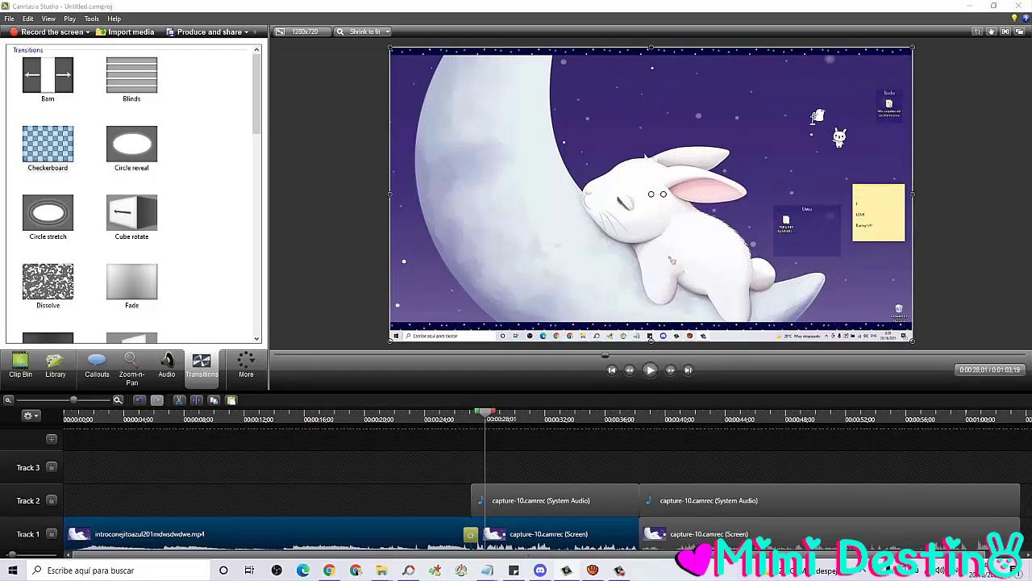
{"action": "mouse_move", "coordinate": [73, 400]}
{"action": "left_mouse_down"}
{"action": "mouse_move", "coordinate": [40, 400]}
{"action": "mouse_move", "coordinate": [58, 400]}
{"action": "left_mouse_up"}
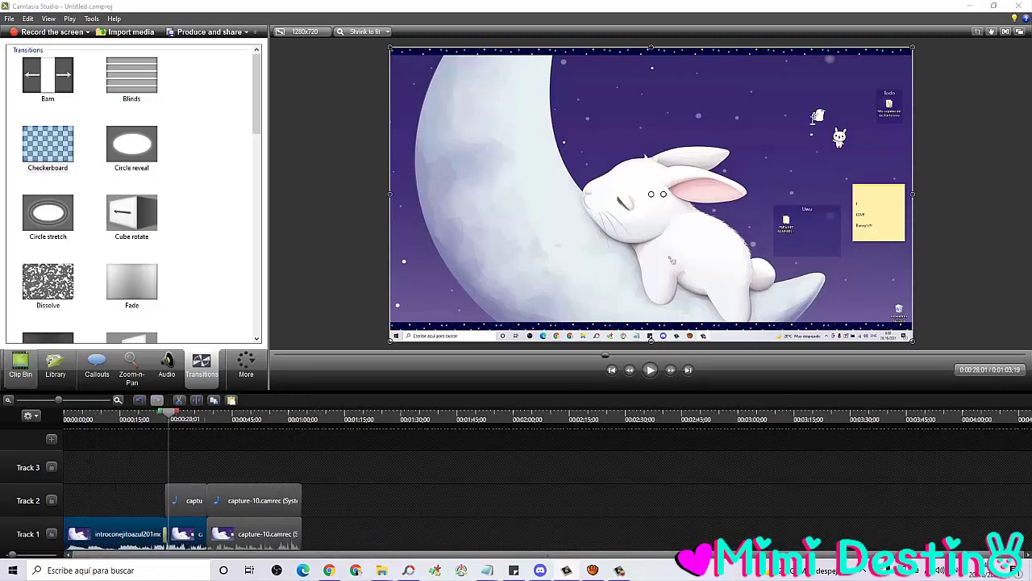
{"action": "left_click", "coordinate": [21, 366]}
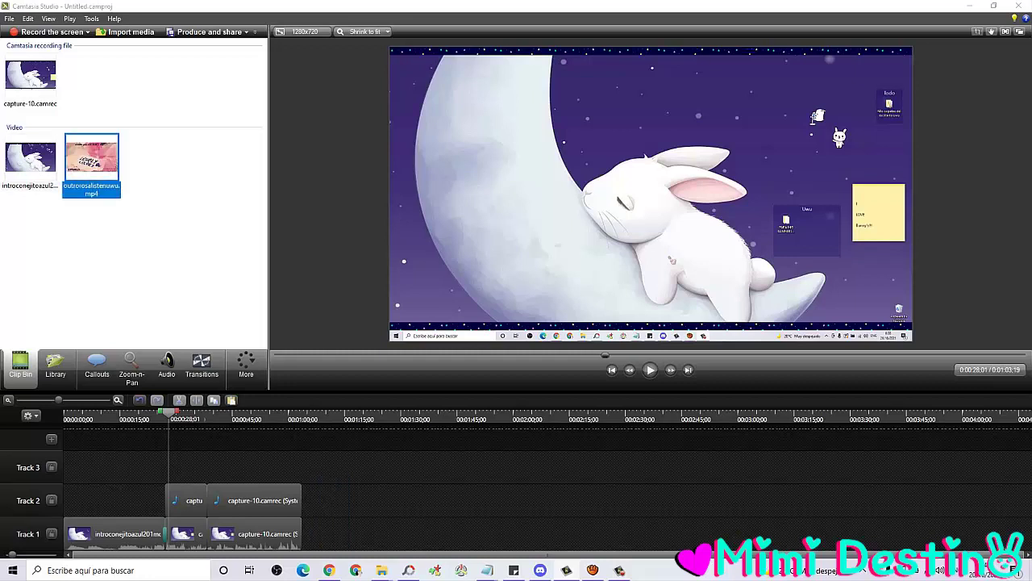
{"action": "left_click_drag", "start_coordinate": [91, 162], "coordinate": [341, 534]}
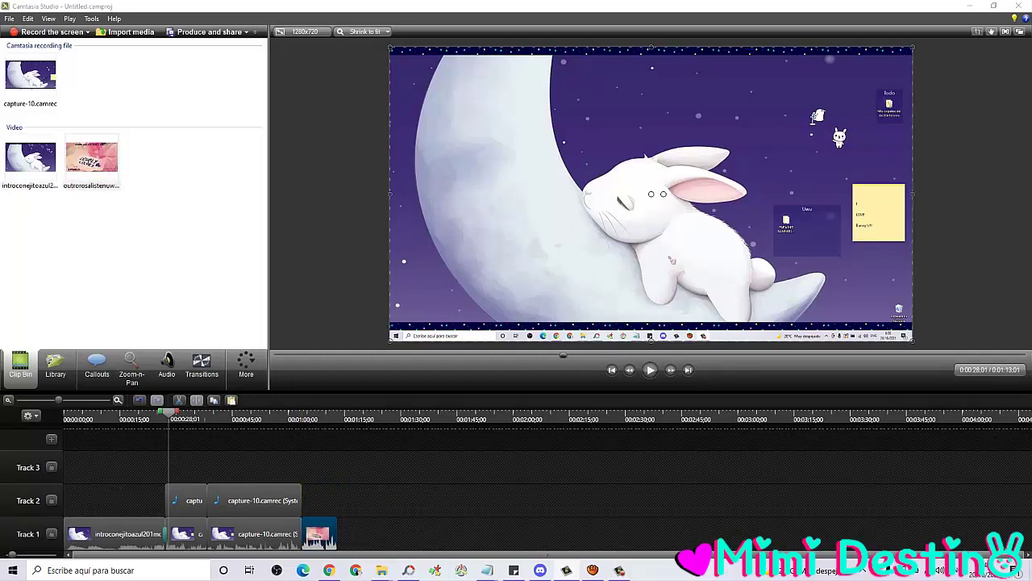
Add the Dissolve transition between the last screen clip and the outro on Track 1, and play it back
{"action": "left_click_drag", "start_coordinate": [168, 412], "coordinate": [302, 412]}
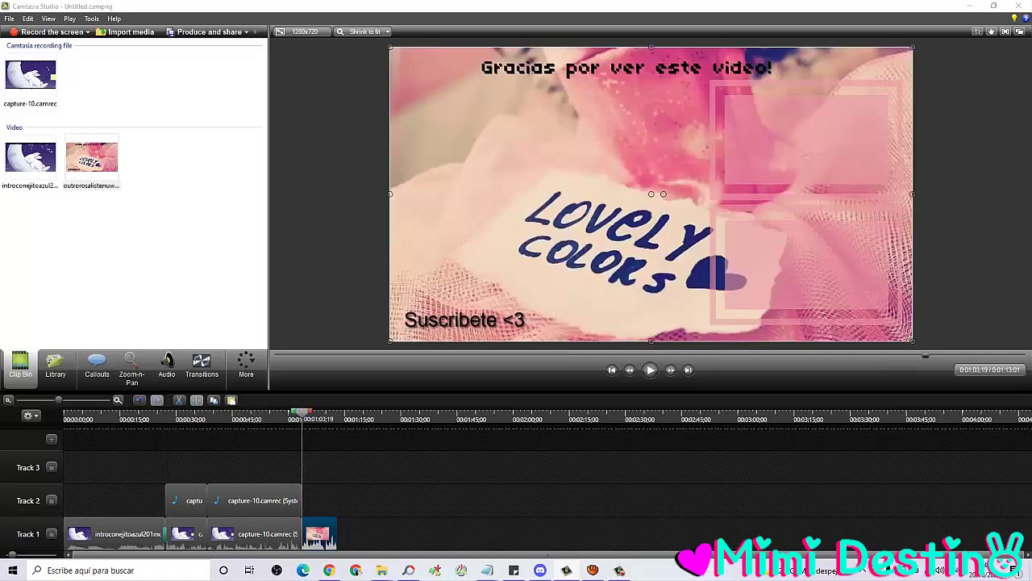
{"action": "left_click_drag", "start_coordinate": [58, 400], "coordinate": [90, 400]}
{"action": "left_click", "coordinate": [202, 366]}
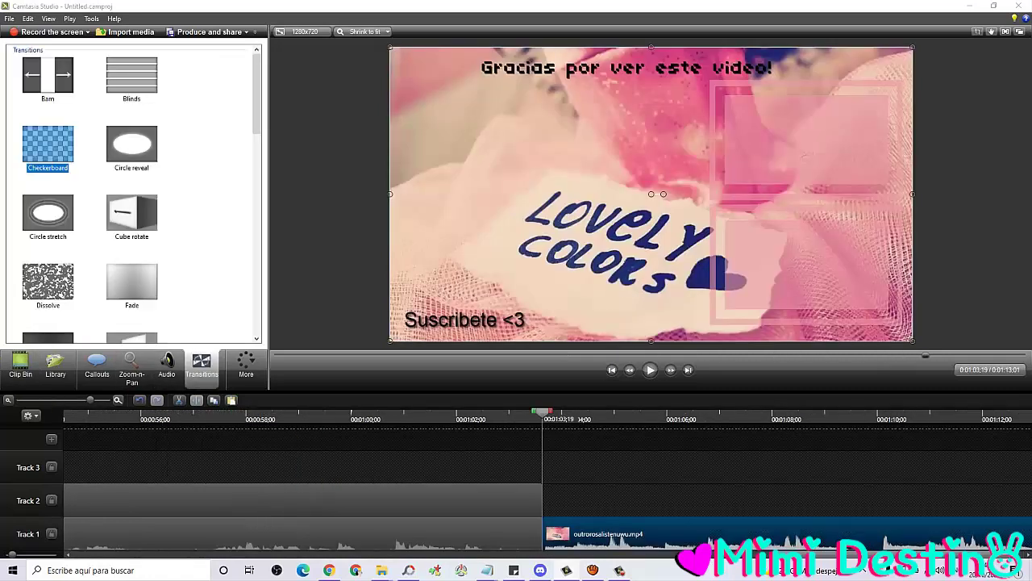
{"action": "left_click_drag", "start_coordinate": [48, 283], "coordinate": [542, 534]}
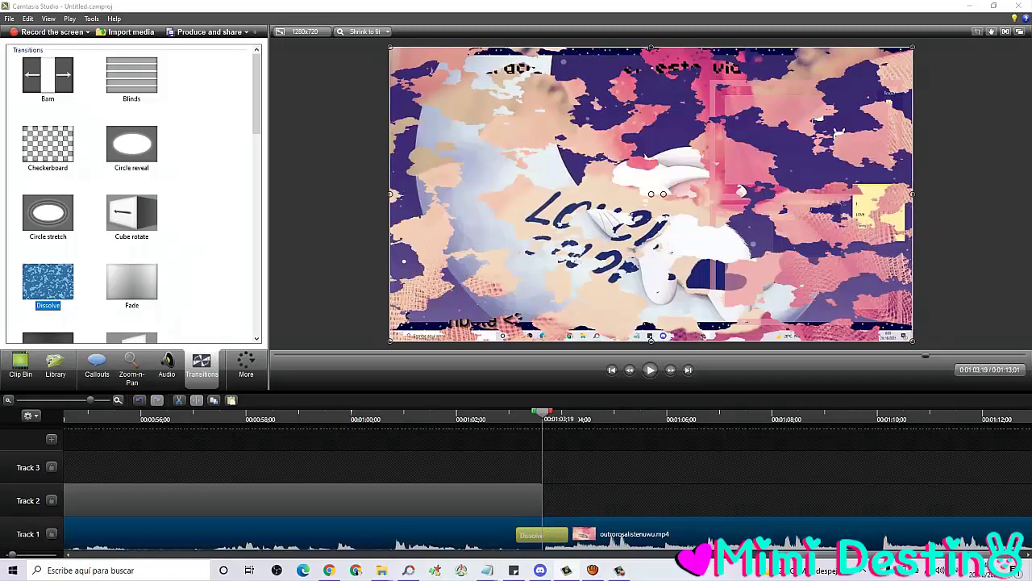
{"action": "left_click_drag", "start_coordinate": [542, 412], "coordinate": [495, 412]}
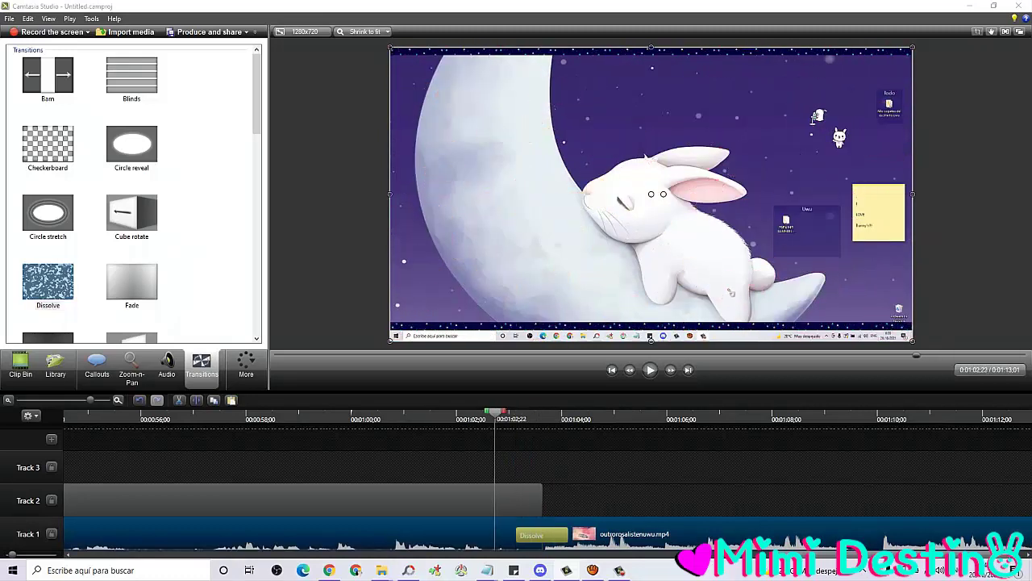
{"action": "left_click", "coordinate": [650, 370]}
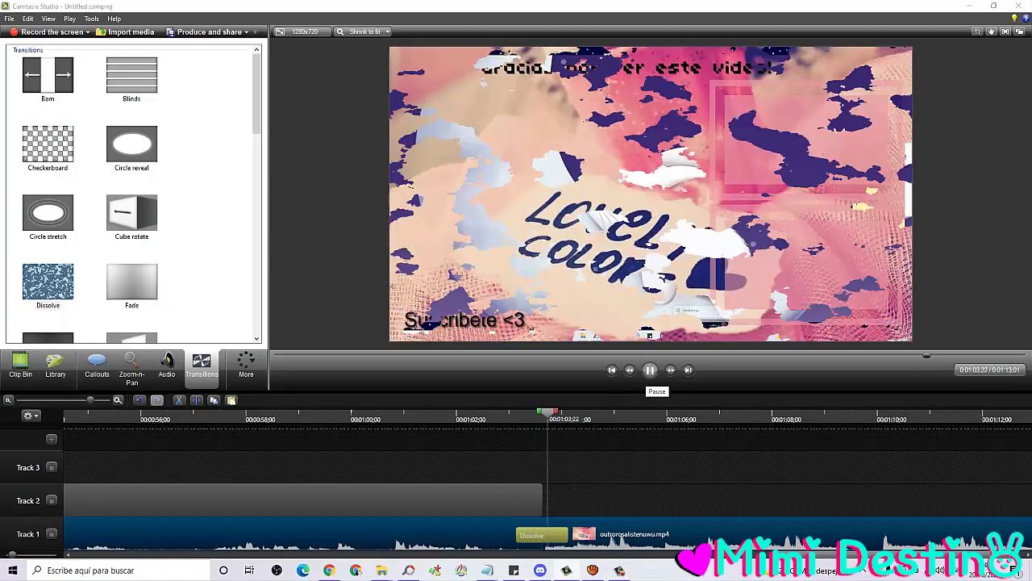
{"action": "left_click", "coordinate": [650, 370]}
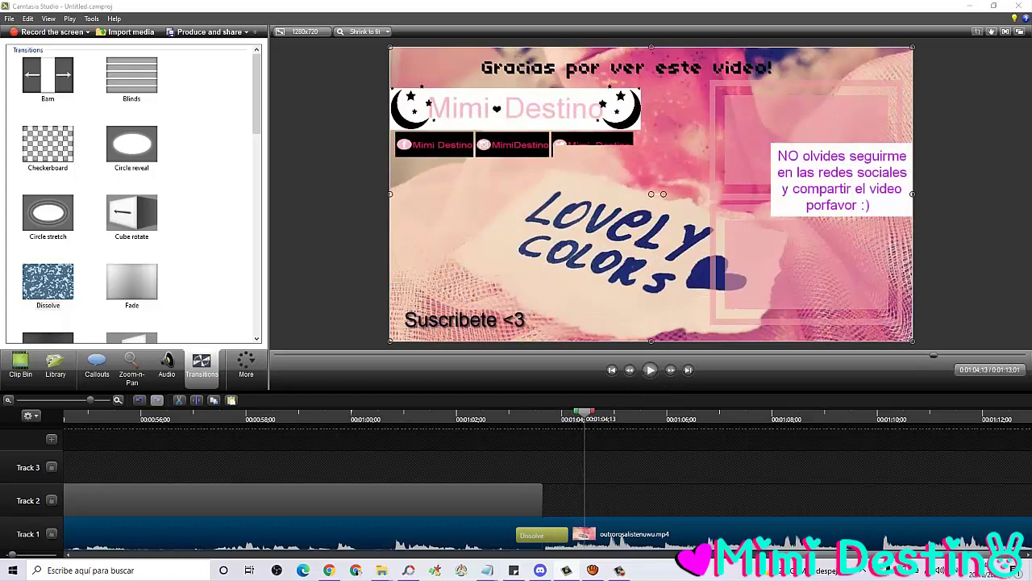
{"action": "left_click_drag", "start_coordinate": [90, 400], "coordinate": [53, 400]}
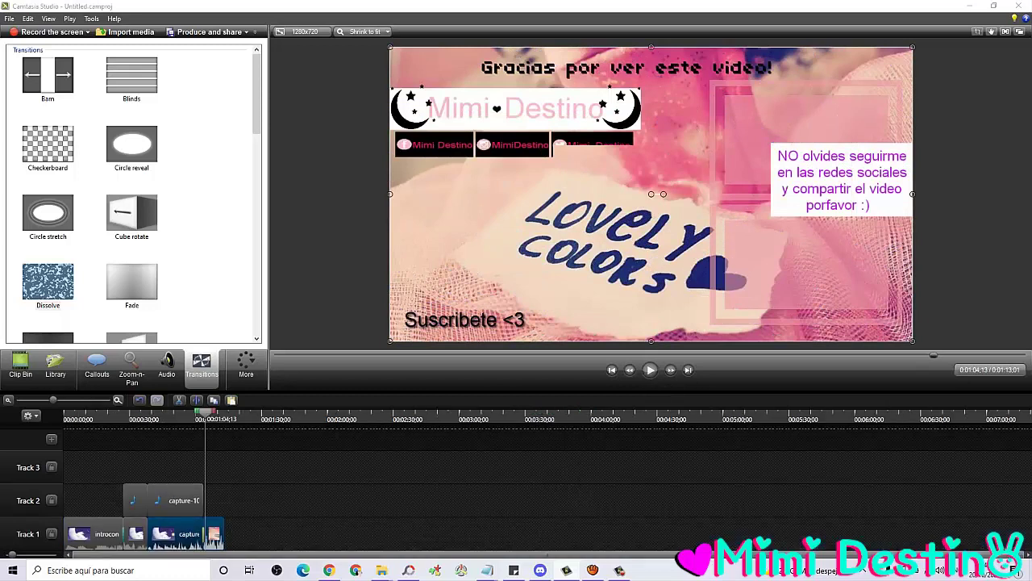
{"action": "left_click_drag", "start_coordinate": [205, 412], "coordinate": [68, 415]}
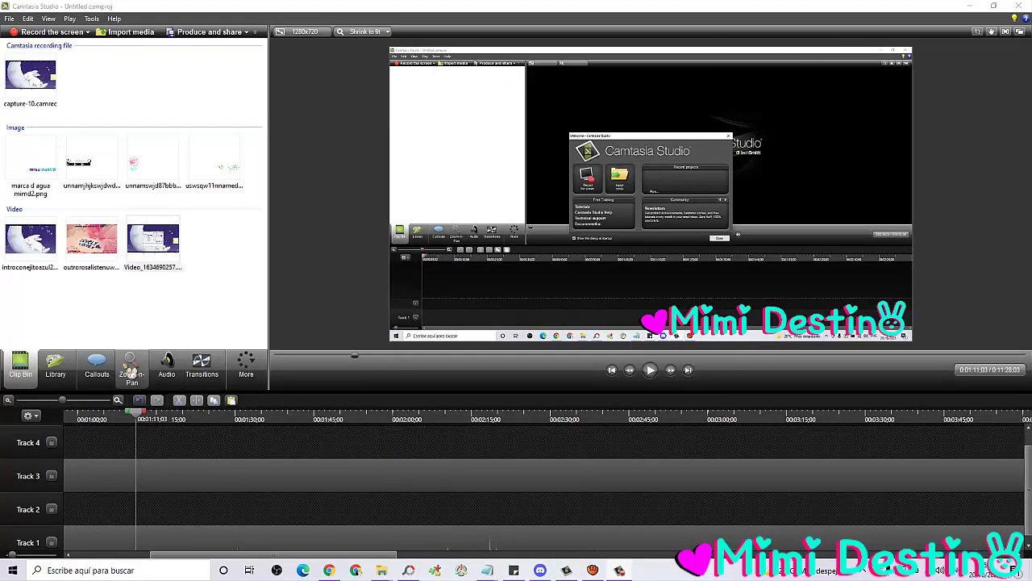
Add a Blur callout at 0:01:11;03 and enlarge and reposition it to cover the recorded Welcome dialog
{"action": "left_click", "coordinate": [108, 372]}
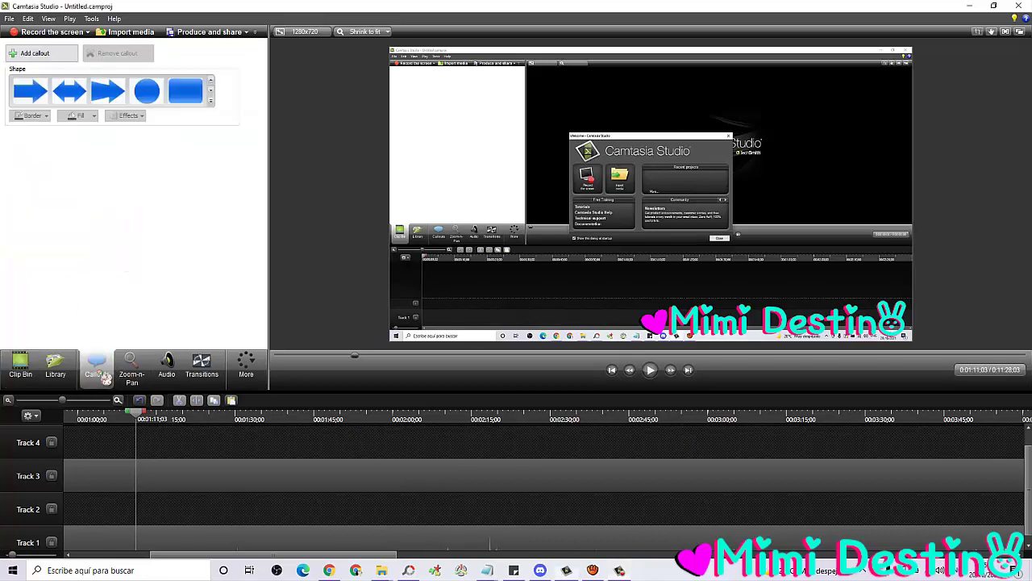
{"action": "left_click", "coordinate": [210, 100]}
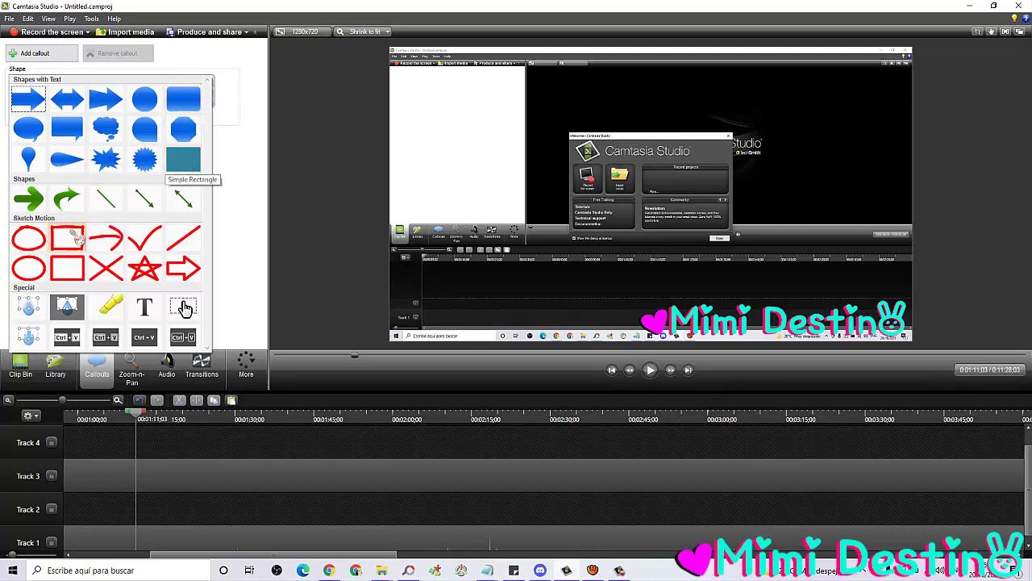
{"action": "left_click", "coordinate": [33, 316]}
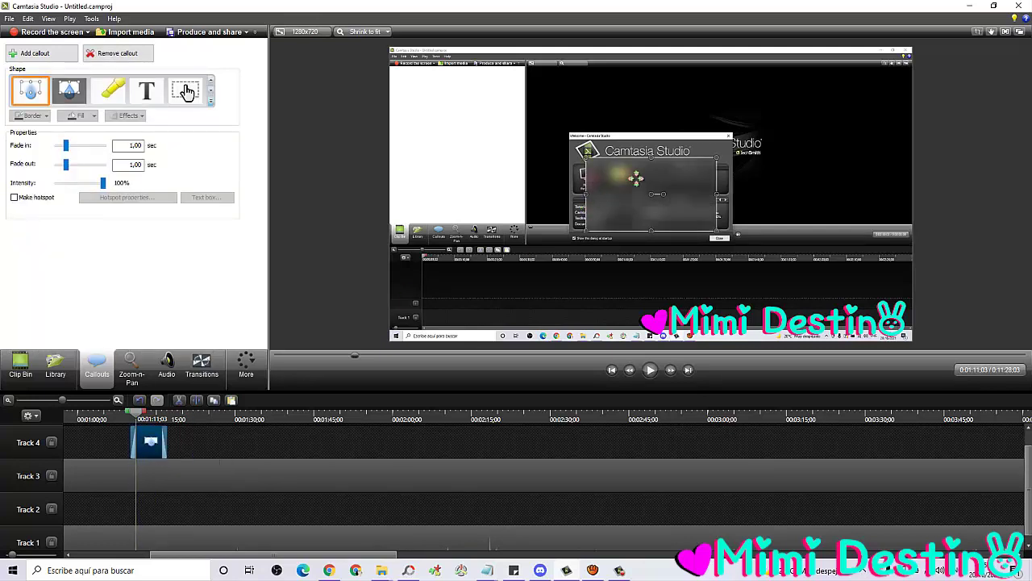
{"action": "left_click_drag", "start_coordinate": [637, 179], "coordinate": [574, 146]}
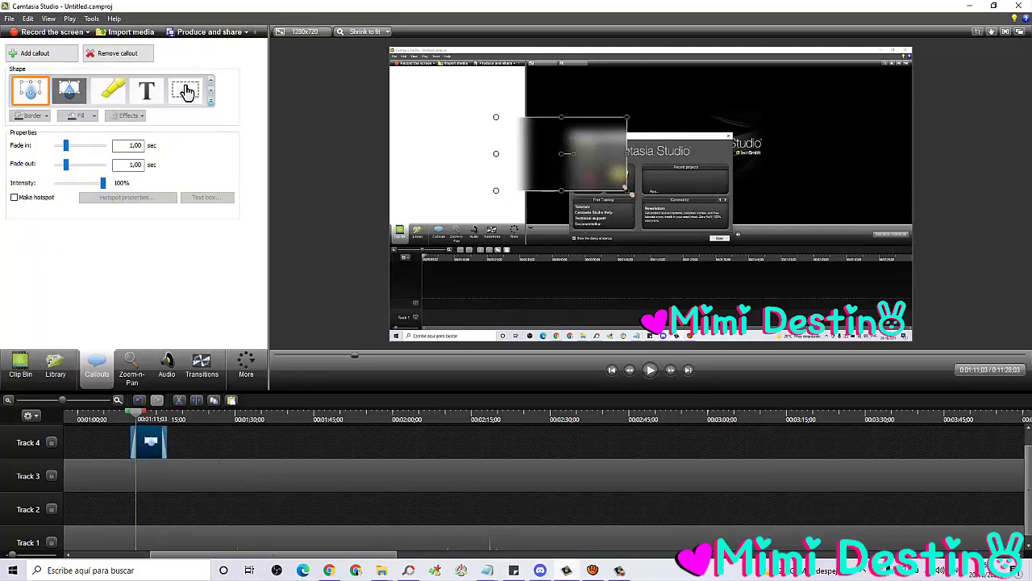
{"action": "left_click_drag", "start_coordinate": [627, 190], "coordinate": [793, 271]}
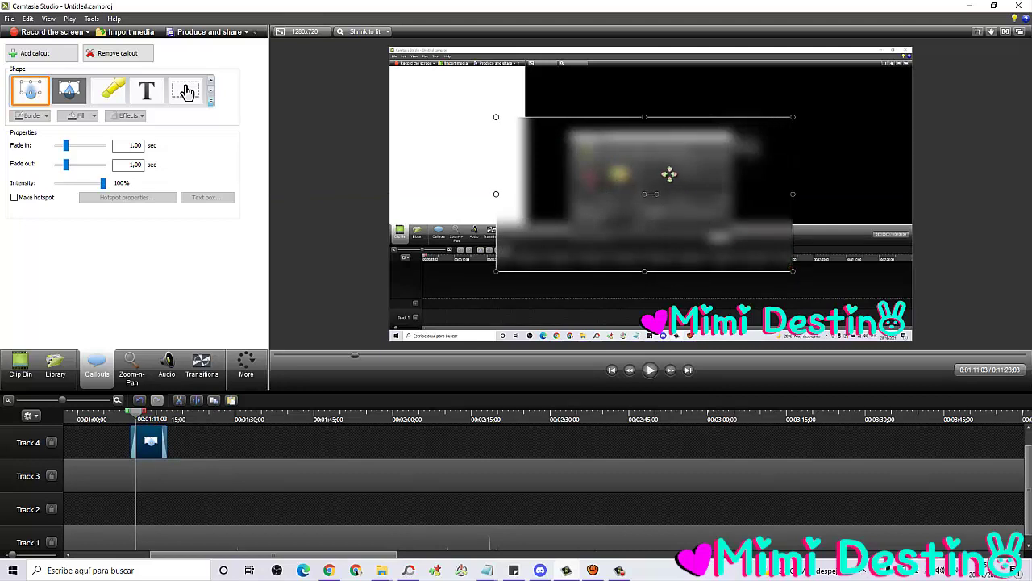
{"action": "mouse_move", "coordinate": [670, 175]}
{"action": "left_mouse_down"}
{"action": "mouse_move", "coordinate": [591, 175]}
{"action": "mouse_move", "coordinate": [647, 153]}
{"action": "mouse_move", "coordinate": [664, 172]}
{"action": "mouse_move", "coordinate": [674, 160]}
{"action": "left_mouse_up"}
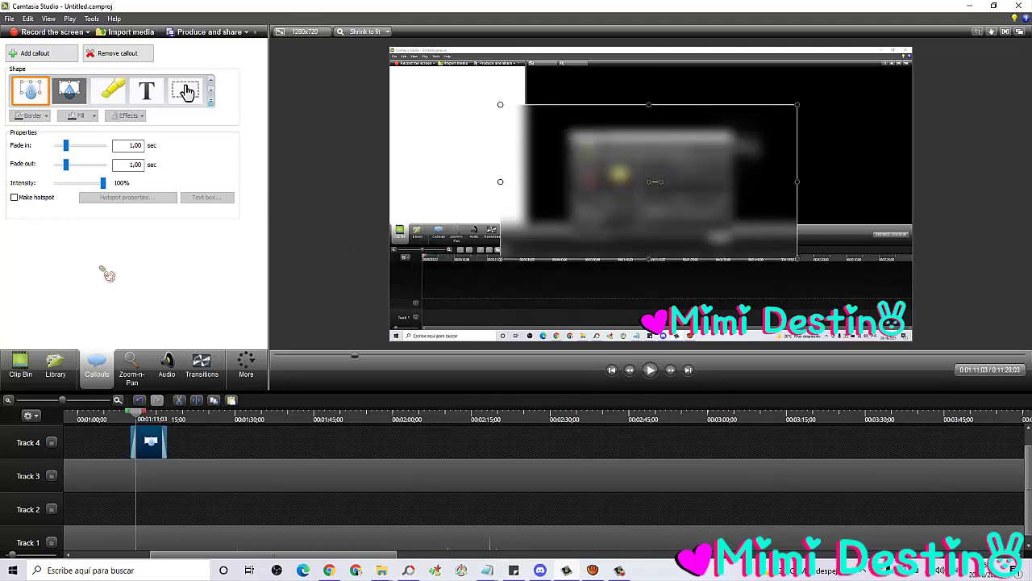
Set the blur callout's fade in and fade out to 0.00 sec, and cut the callout from Track 4
{"action": "left_click_drag", "start_coordinate": [66, 146], "coordinate": [43, 166]}
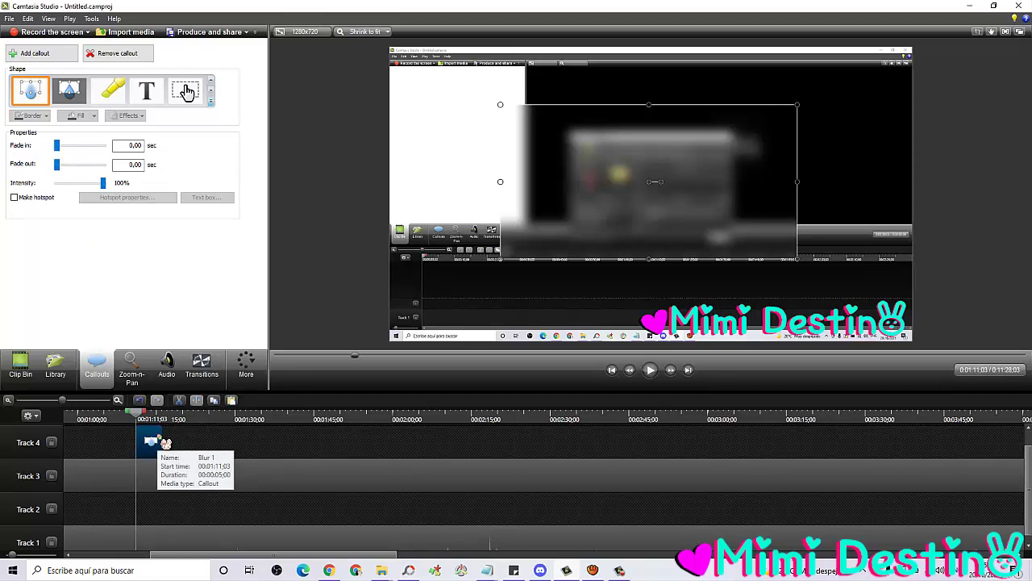
{"action": "left_click", "coordinate": [179, 401]}
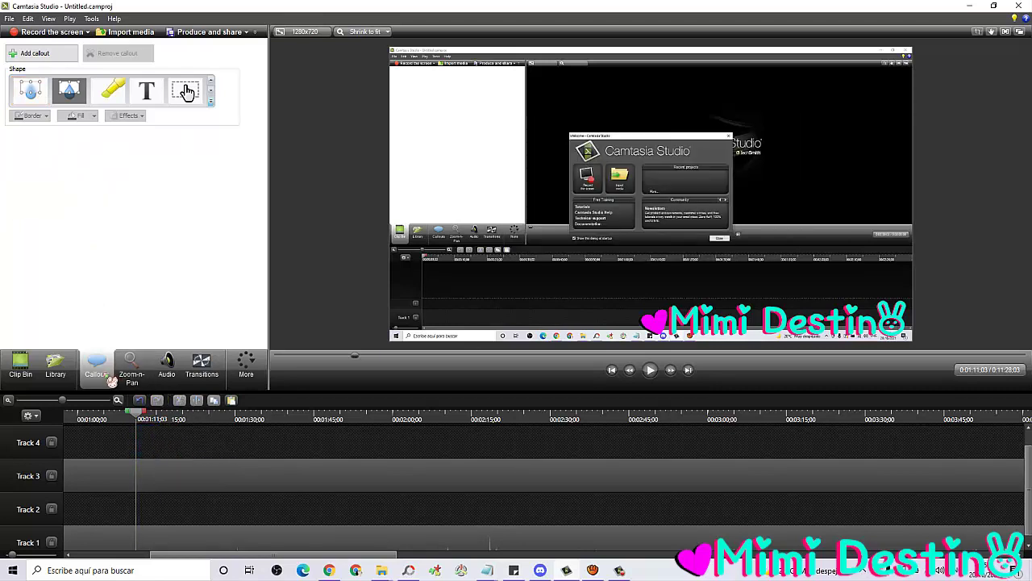
Add a red Sketch Motion rectangle callout at 0:01:11;03 and fit it around the recorded Welcome dialog's Record the screen button
{"action": "left_click", "coordinate": [211, 99]}
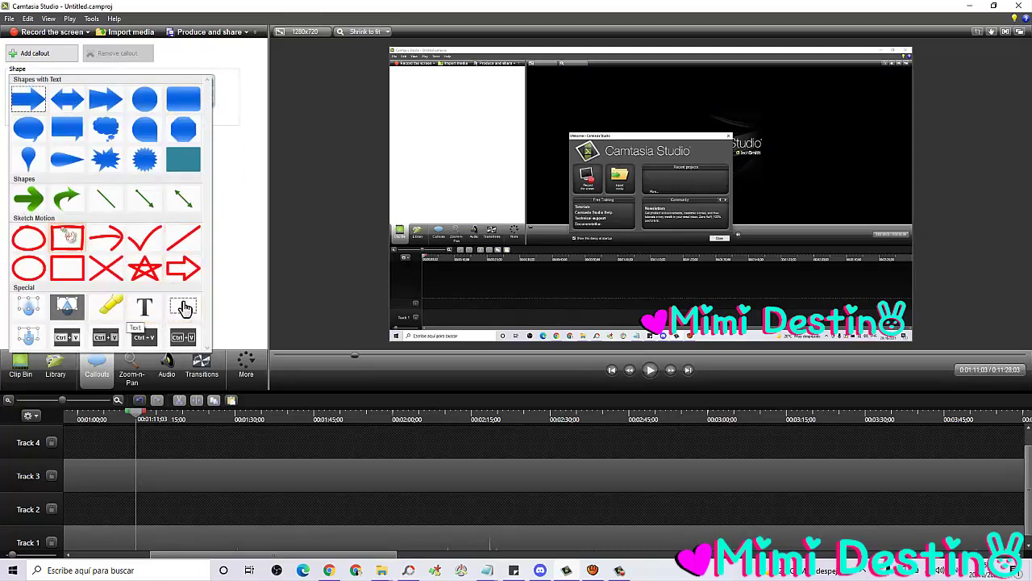
{"action": "left_click", "coordinate": [184, 308]}
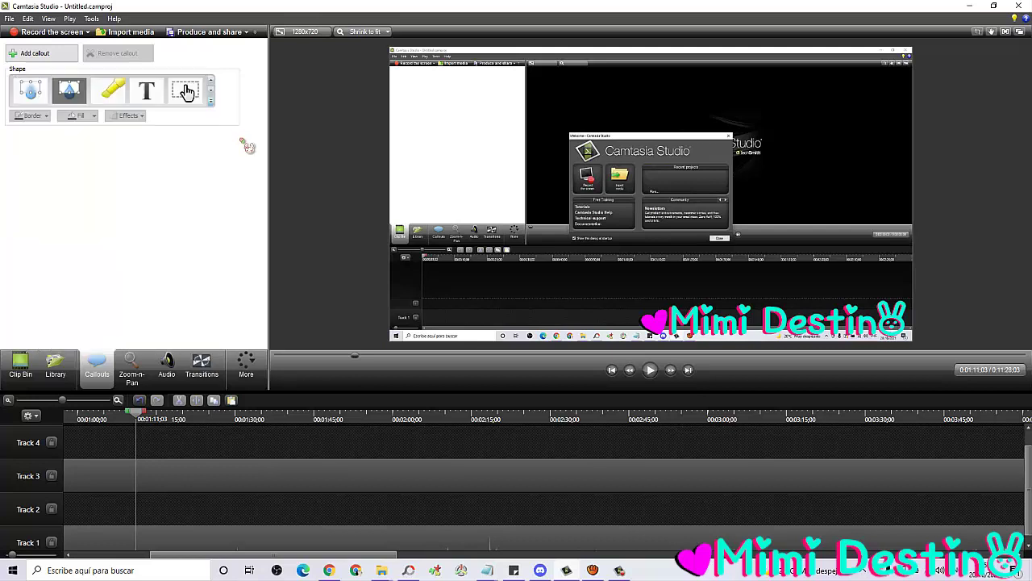
{"action": "left_click", "coordinate": [53, 57]}
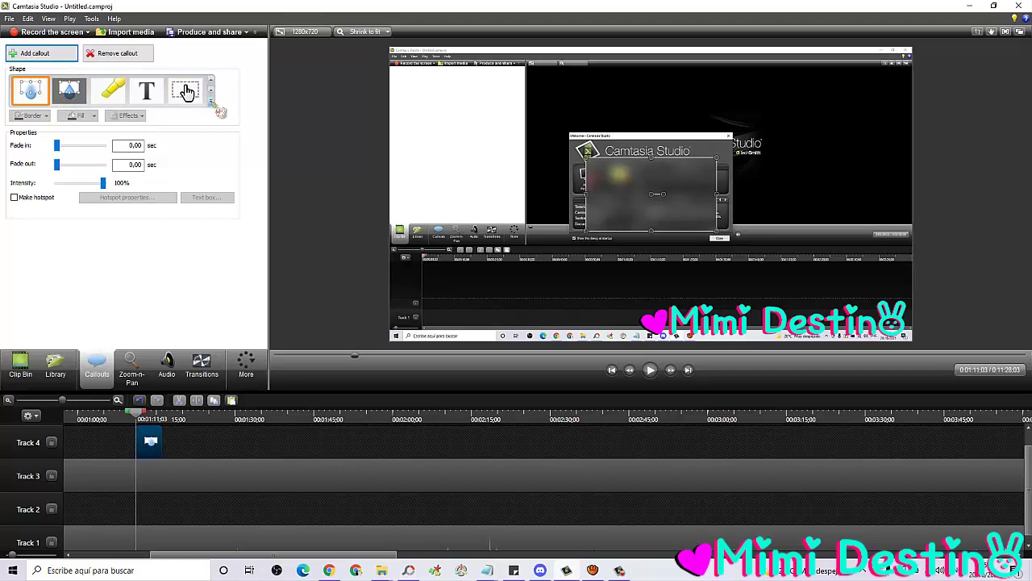
{"action": "left_click", "coordinate": [211, 101]}
{"action": "left_click", "coordinate": [71, 238]}
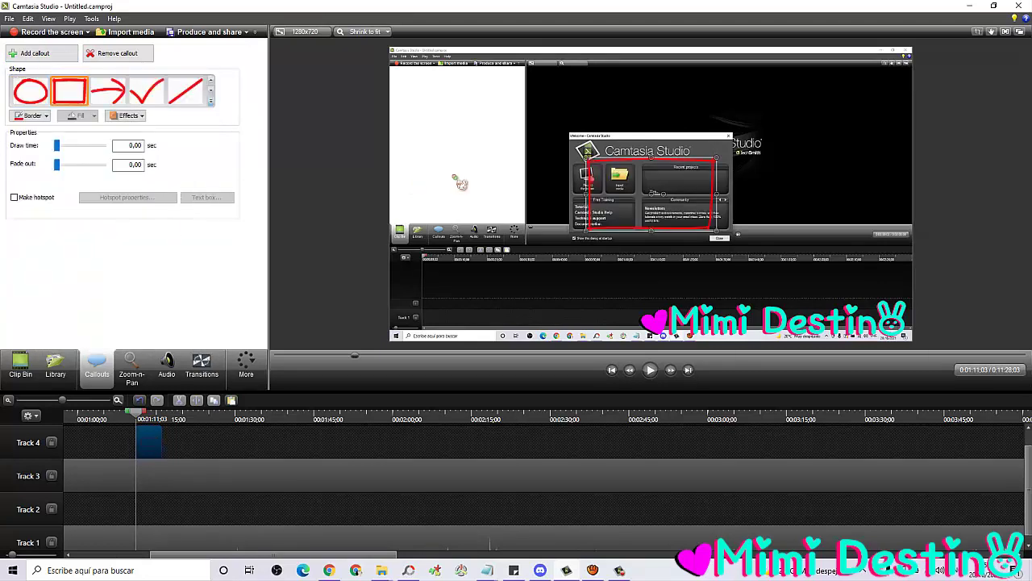
{"action": "left_click_drag", "start_coordinate": [653, 192], "coordinate": [623, 201]}
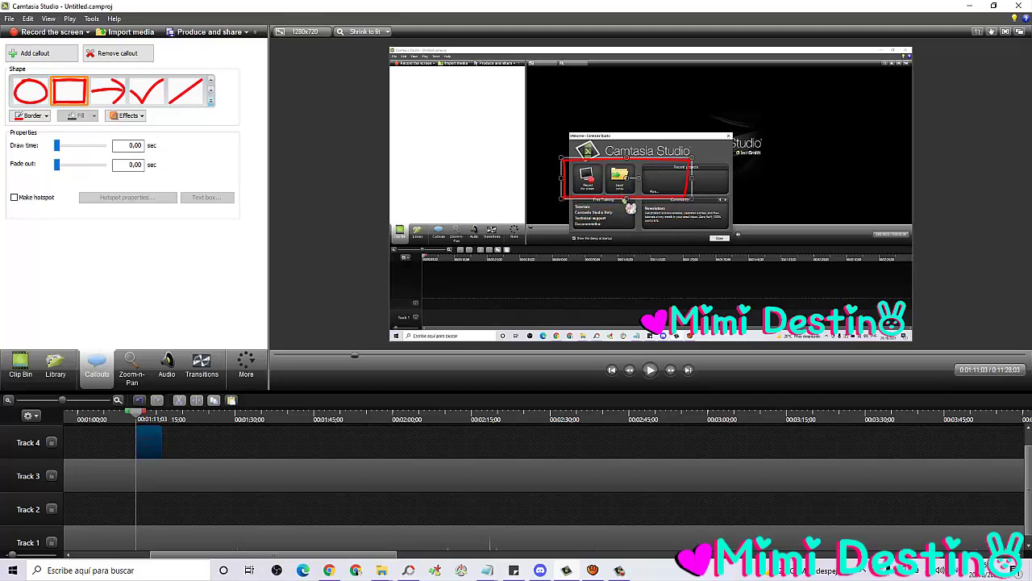
{"action": "left_click_drag", "start_coordinate": [691, 176], "coordinate": [588, 174]}
{"action": "left_click", "coordinate": [501, 339]}
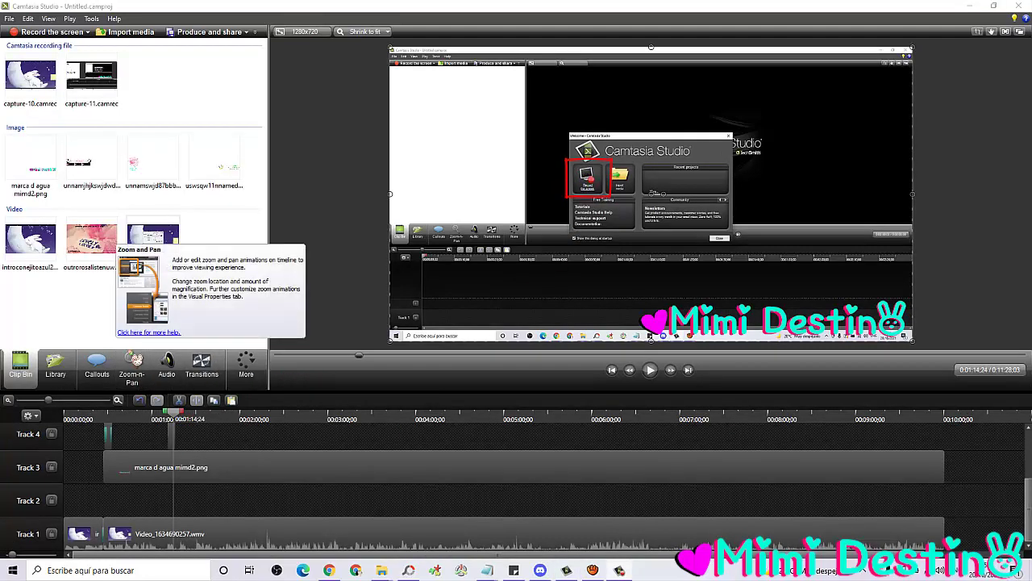
Add a zoom at 0:01:14;24 with the scale at 100% and frame it on the recorded Welcome dialog
{"action": "left_click", "coordinate": [142, 375]}
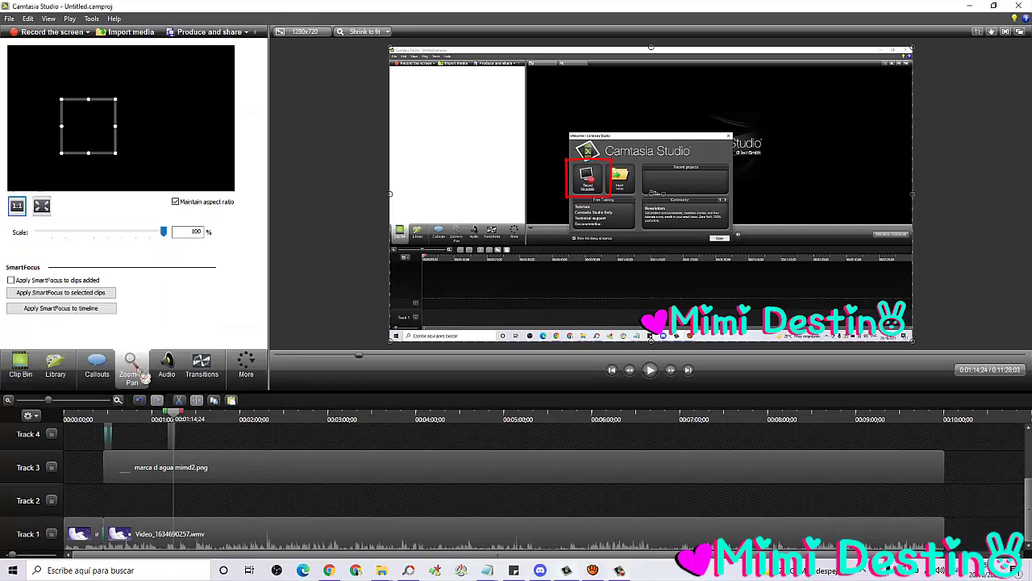
{"action": "left_click_drag", "start_coordinate": [229, 179], "coordinate": [164, 97]}
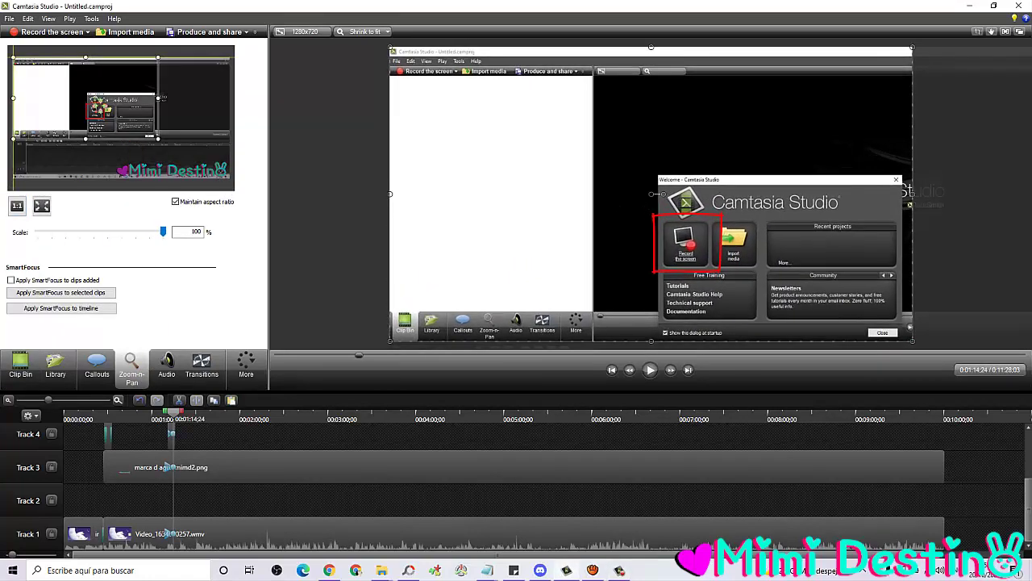
{"action": "left_click_drag", "start_coordinate": [101, 106], "coordinate": [137, 122]}
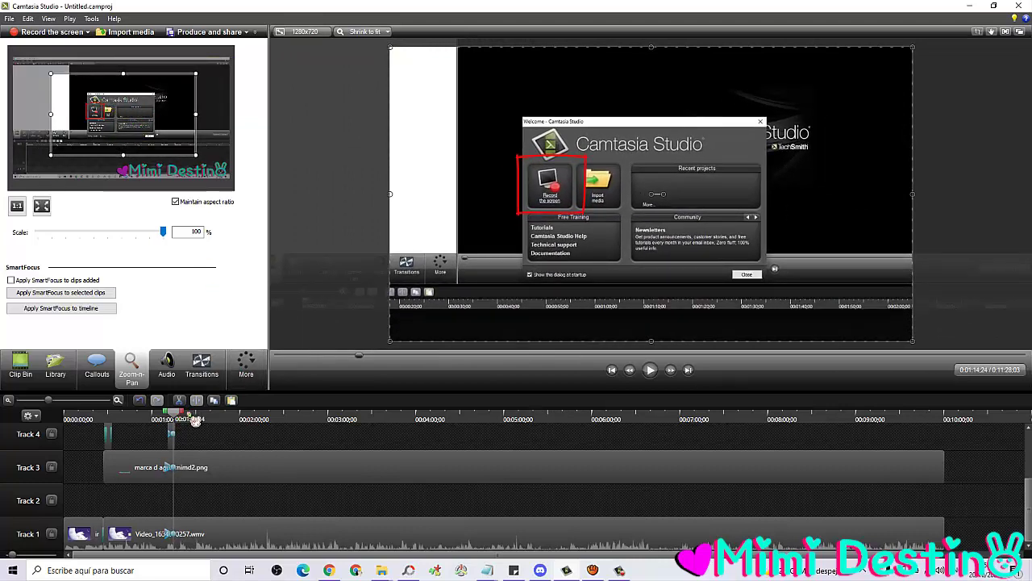
Add a zoom-out at 0:01:18;07 that enlarges the frame to the full recording at 67% scale
{"action": "left_click", "coordinate": [58, 401]}
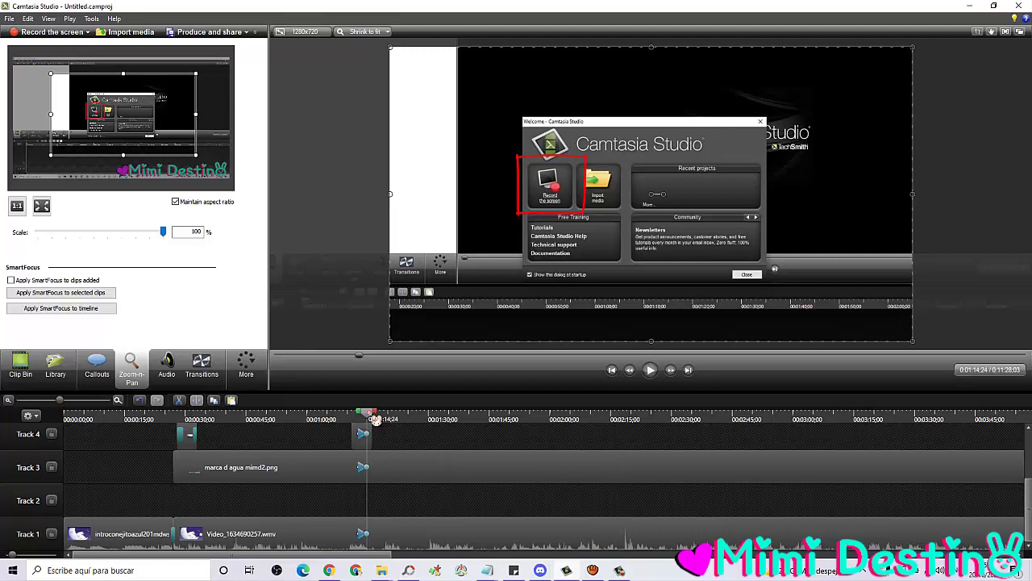
{"action": "mouse_move", "coordinate": [375, 419]}
{"action": "left_mouse_down"}
{"action": "mouse_move", "coordinate": [398, 420]}
{"action": "mouse_move", "coordinate": [379, 421]}
{"action": "mouse_move", "coordinate": [390, 423]}
{"action": "left_mouse_up"}
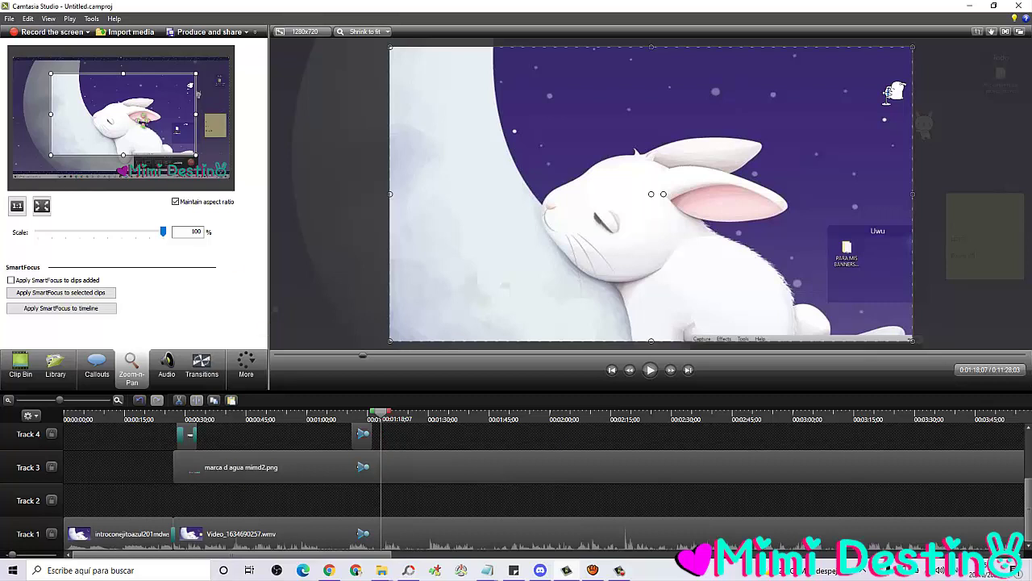
{"action": "left_click", "coordinate": [33, 362]}
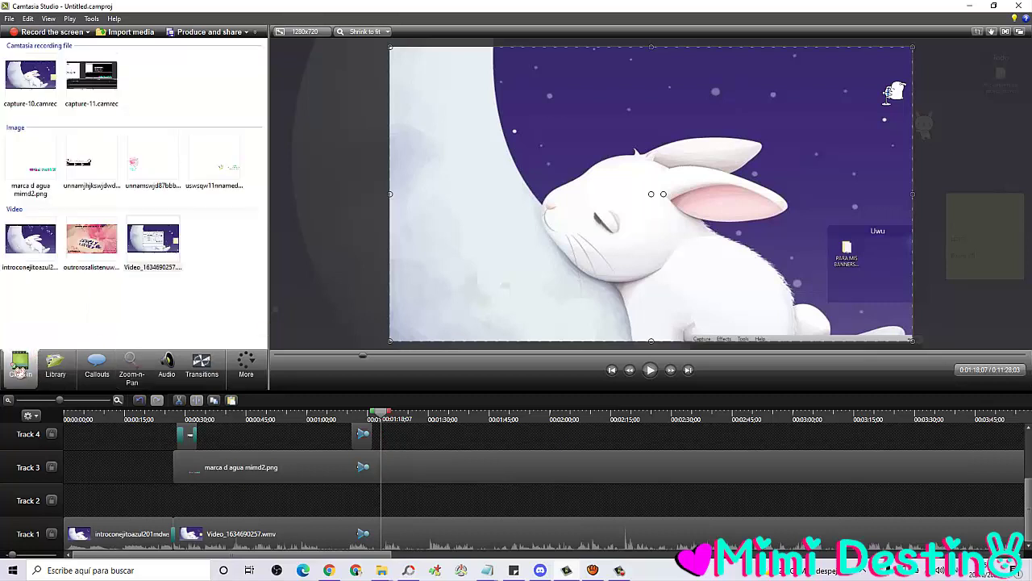
{"action": "left_click", "coordinate": [139, 376]}
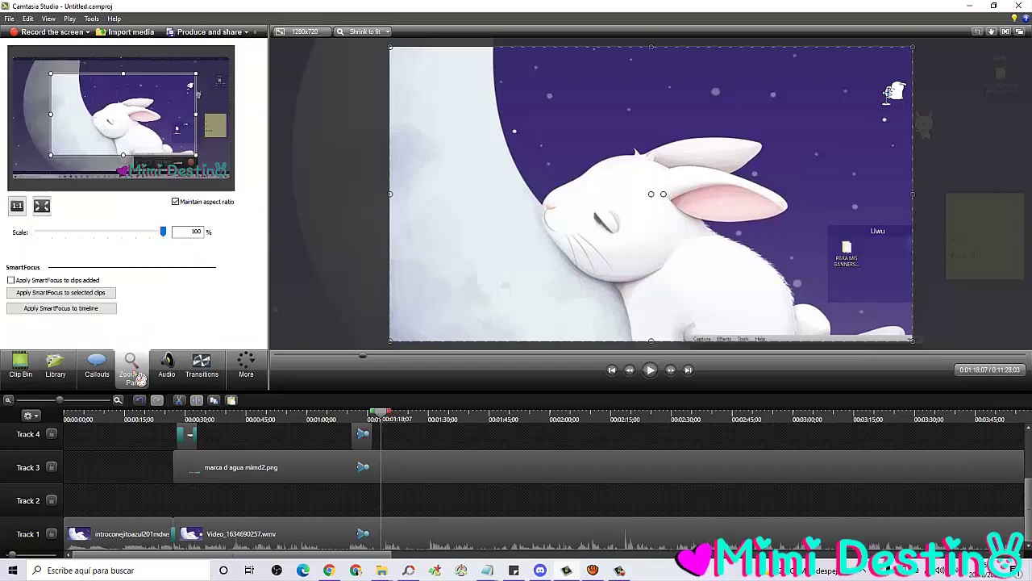
{"action": "left_click_drag", "start_coordinate": [105, 117], "coordinate": [68, 100]}
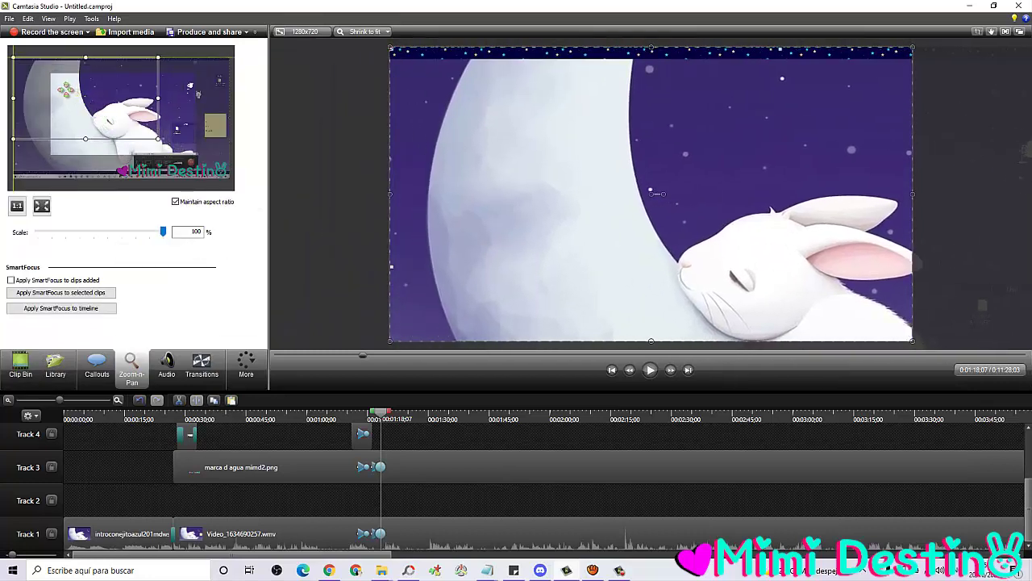
{"action": "left_click_drag", "start_coordinate": [159, 140], "coordinate": [222, 179]}
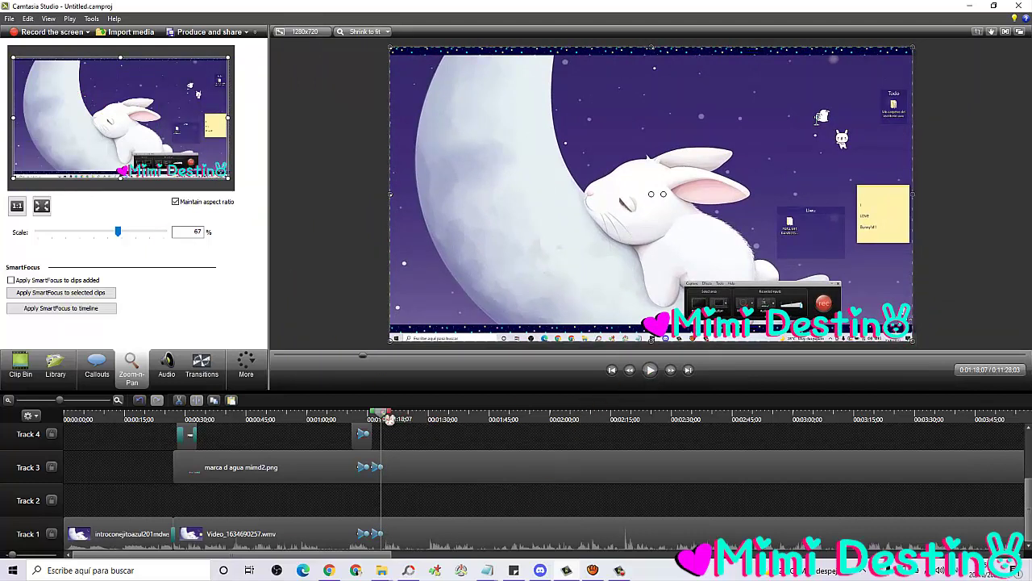
{"action": "mouse_move", "coordinate": [390, 419]}
{"action": "left_mouse_down"}
{"action": "mouse_move", "coordinate": [433, 419]}
{"action": "mouse_move", "coordinate": [390, 418]}
{"action": "left_mouse_up"}
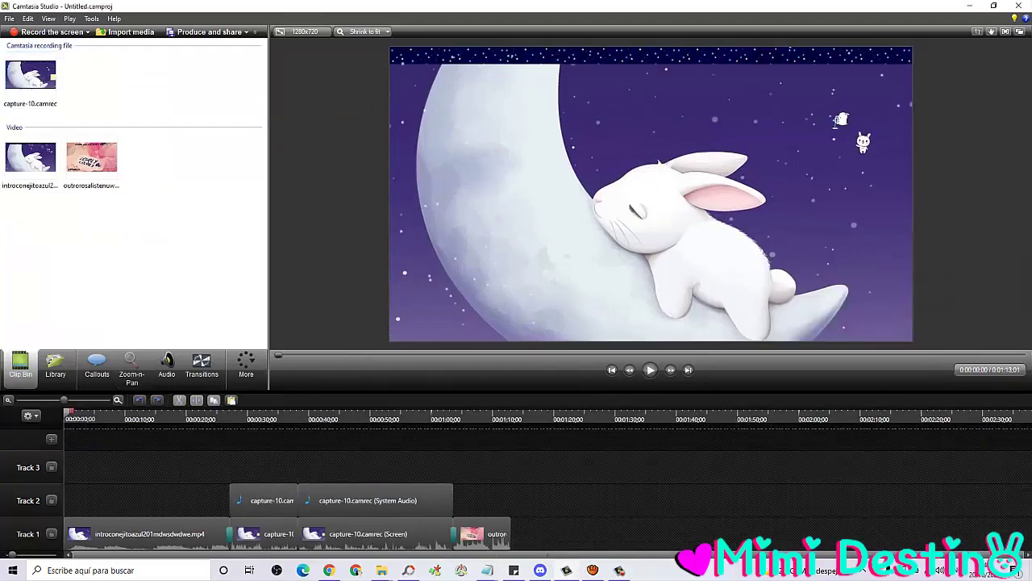
Import the watermark image marca d agua mimd2.png and place it on Track 3 above the first capture-10 clip
{"action": "left_click", "coordinate": [126, 32]}
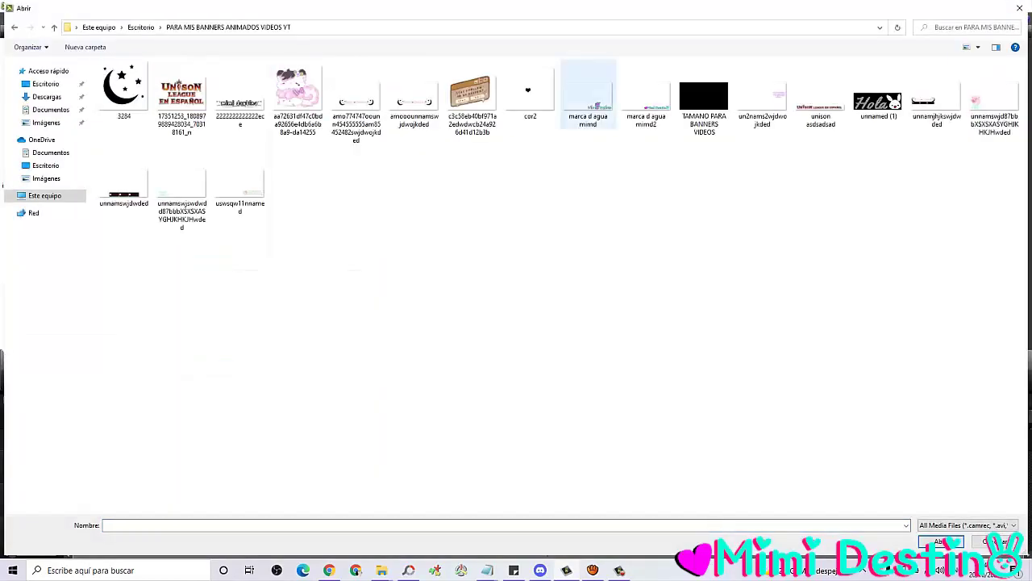
{"action": "double_click", "coordinate": [646, 101]}
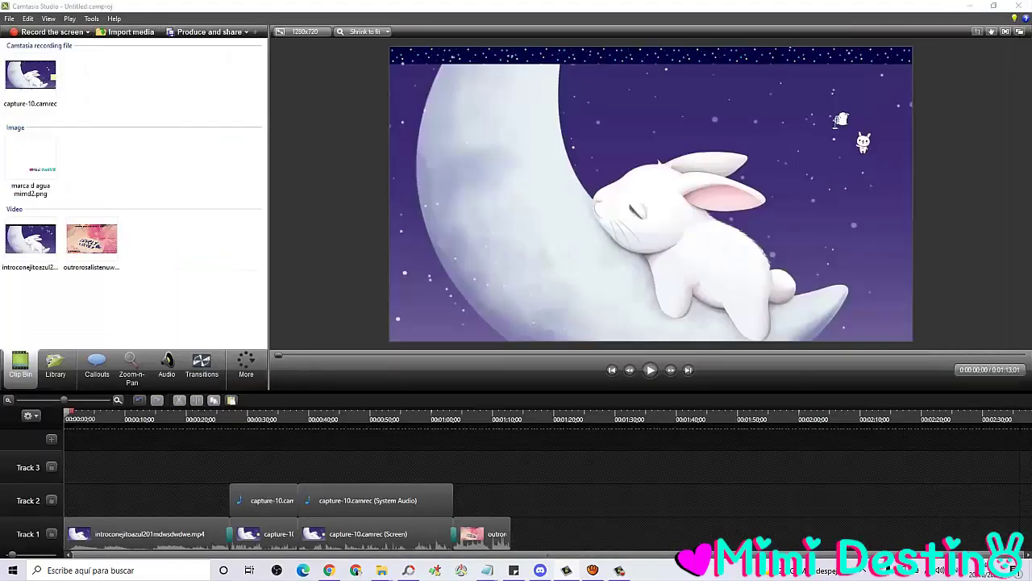
{"action": "left_click", "coordinate": [25, 148]}
{"action": "left_click_drag", "start_coordinate": [31, 160], "coordinate": [249, 466]}
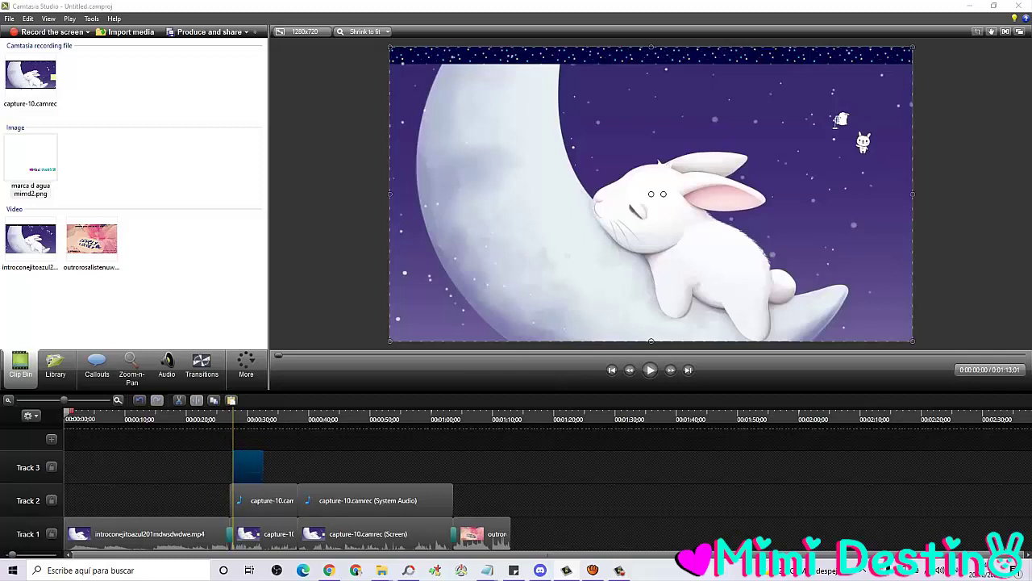
Align the Track 3 watermark's start with the first capture-10 clip and extend it to the end of the last capture-10 clip
{"action": "left_click_drag", "start_coordinate": [64, 399], "coordinate": [82, 400]}
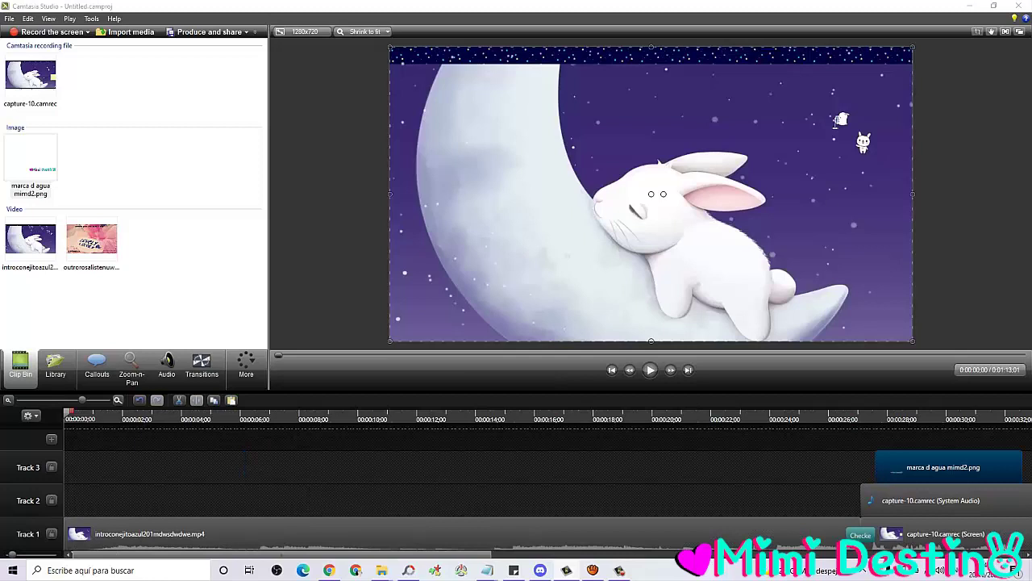
{"action": "left_click_drag", "start_coordinate": [913, 465], "coordinate": [898, 465]}
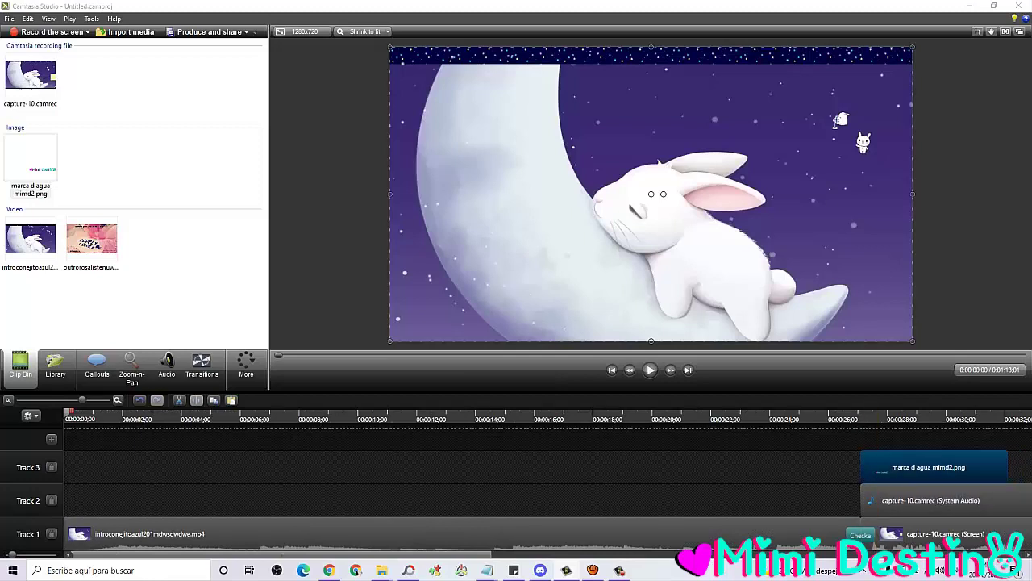
{"action": "key", "text": "ctrl+minus"}
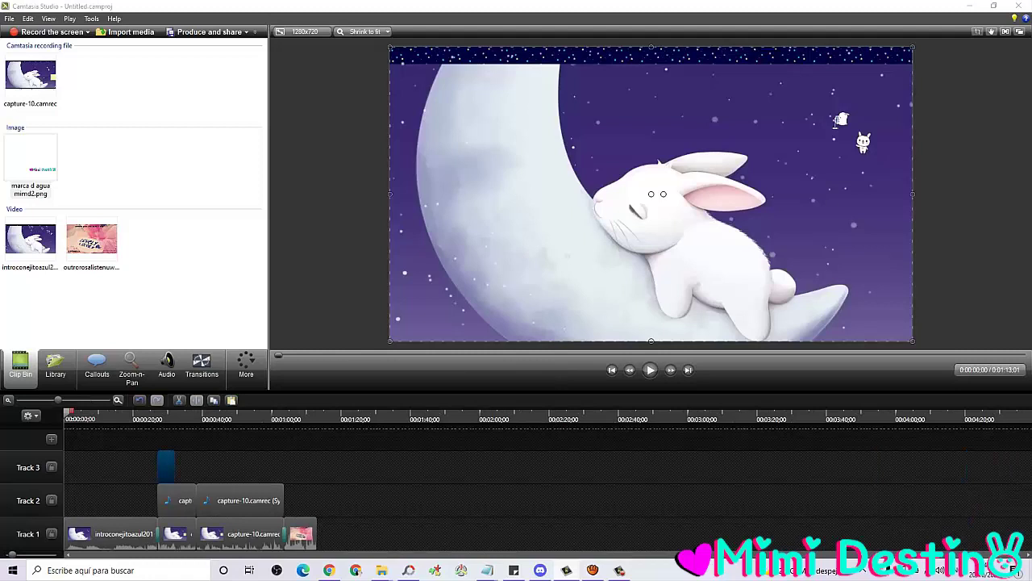
{"action": "left_click_drag", "start_coordinate": [173, 468], "coordinate": [282, 468]}
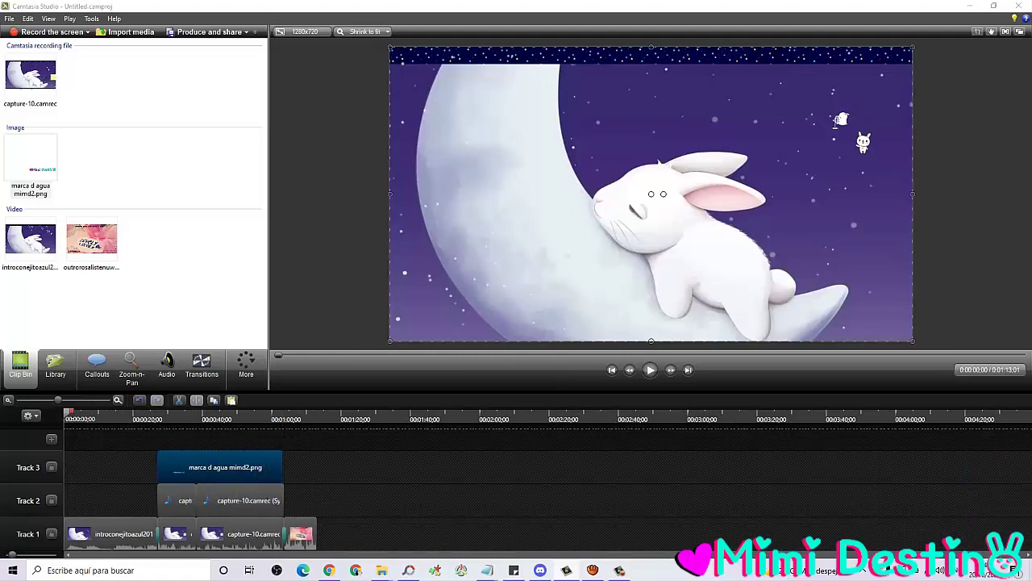
Place the banner image unnamjhjkswjdwded.png on Track 4 at 0:00:28;02 and shift it slightly lower on the canvas
{"action": "left_click_drag", "start_coordinate": [121, 418], "coordinate": [188, 419]}
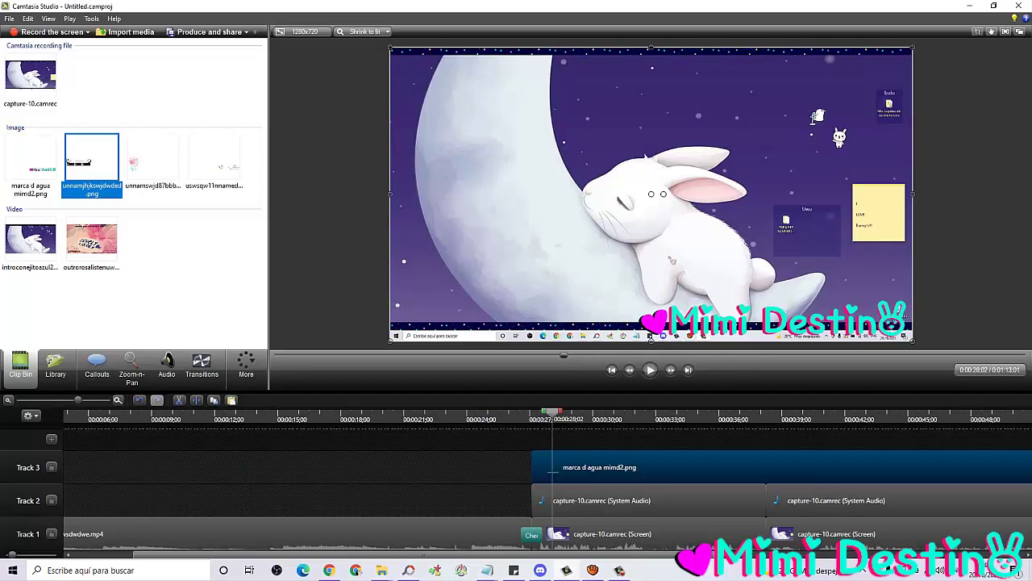
{"action": "left_click_drag", "start_coordinate": [91, 158], "coordinate": [617, 434]}
{"action": "left_click_drag", "start_coordinate": [621, 200], "coordinate": [621, 220]}
Add a Slide right transition to the start of the Track 4 banner and a Slide left transition to its end
{"action": "left_click", "coordinate": [202, 367]}
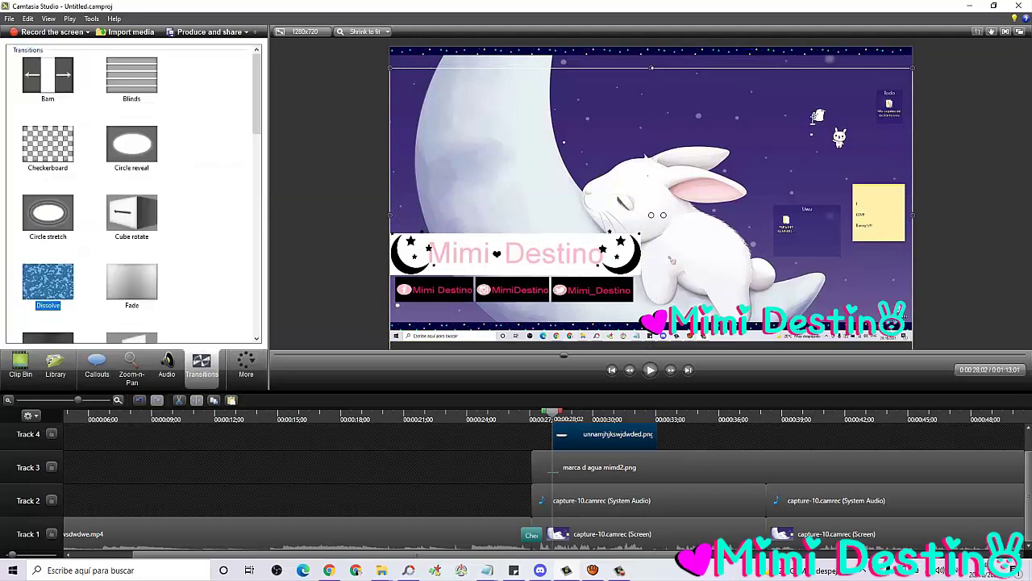
{"action": "left_click", "coordinate": [47, 145]}
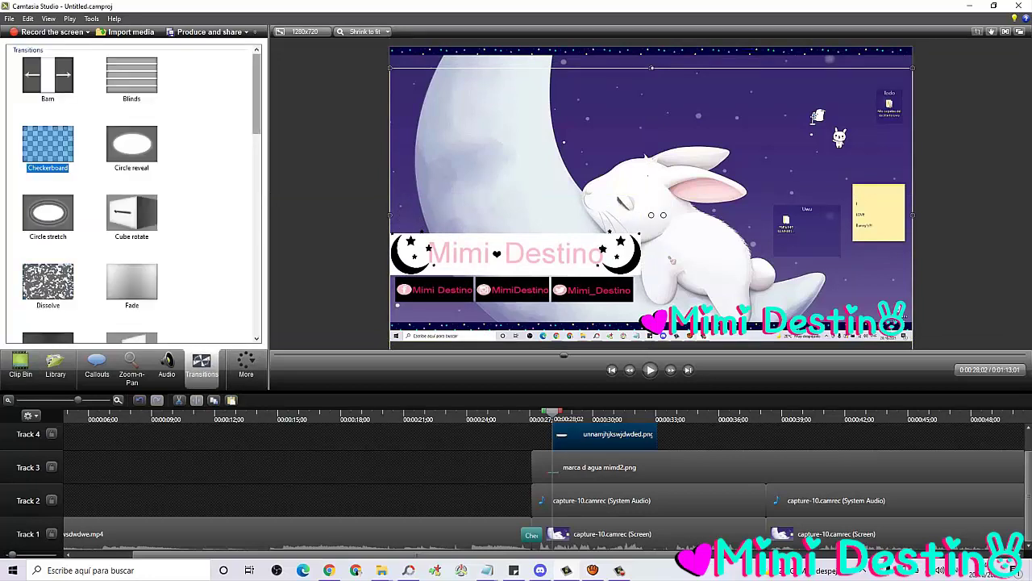
{"action": "left_click_drag", "start_coordinate": [257, 95], "coordinate": [257, 270]}
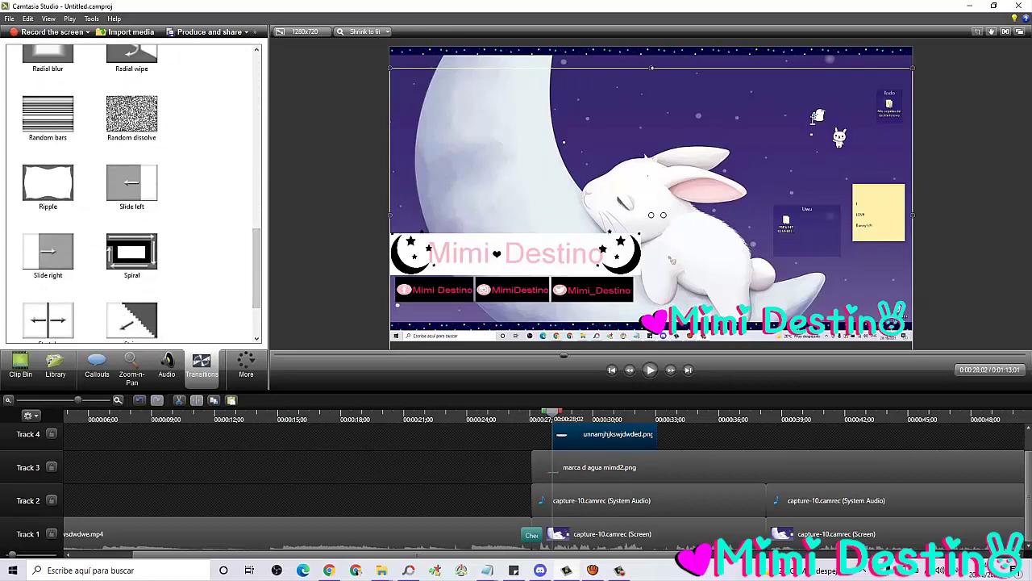
{"action": "left_click_drag", "start_coordinate": [48, 251], "coordinate": [562, 440]}
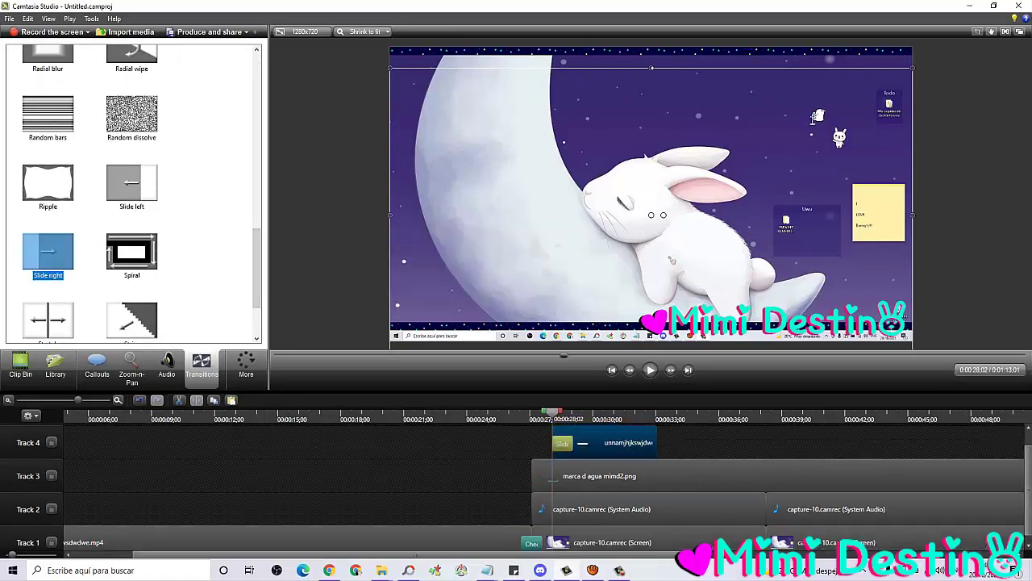
{"action": "left_click_drag", "start_coordinate": [132, 186], "coordinate": [645, 443]}
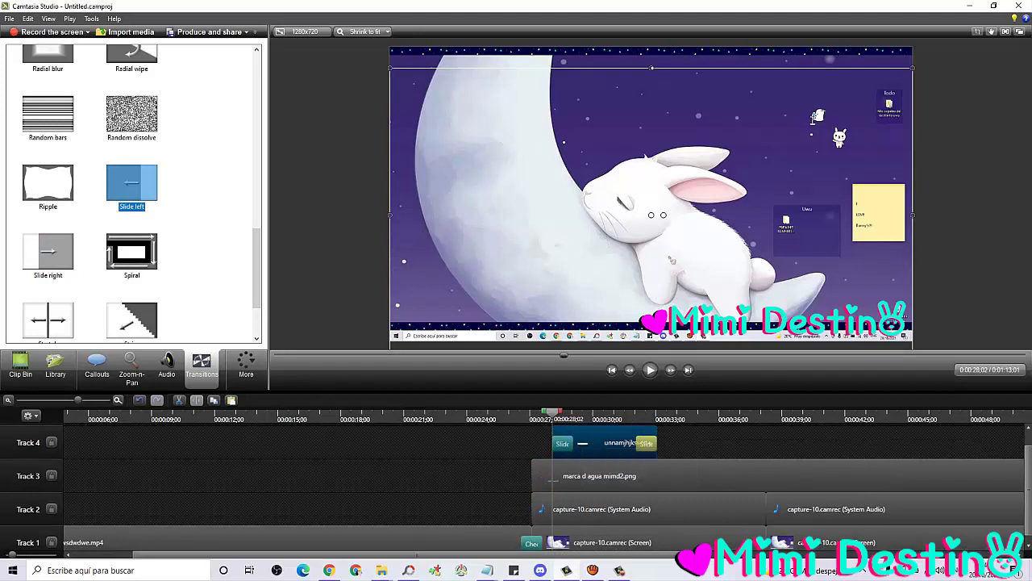
Play the timeline from 0:00:27;18 to preview the banner's opening slide transition
{"action": "left_click_drag", "start_coordinate": [552, 411], "coordinate": [542, 411]}
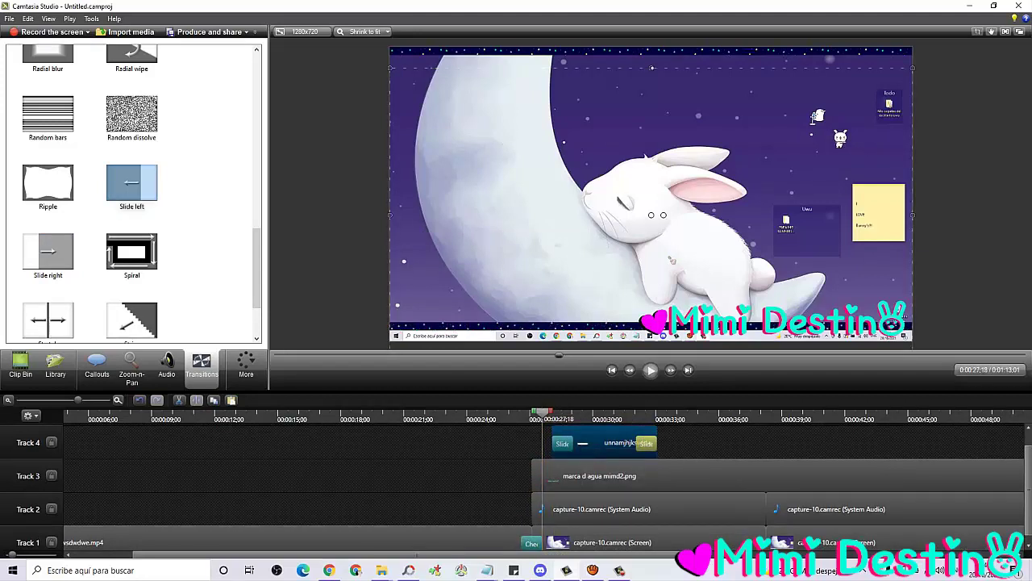
{"action": "left_click", "coordinate": [651, 370]}
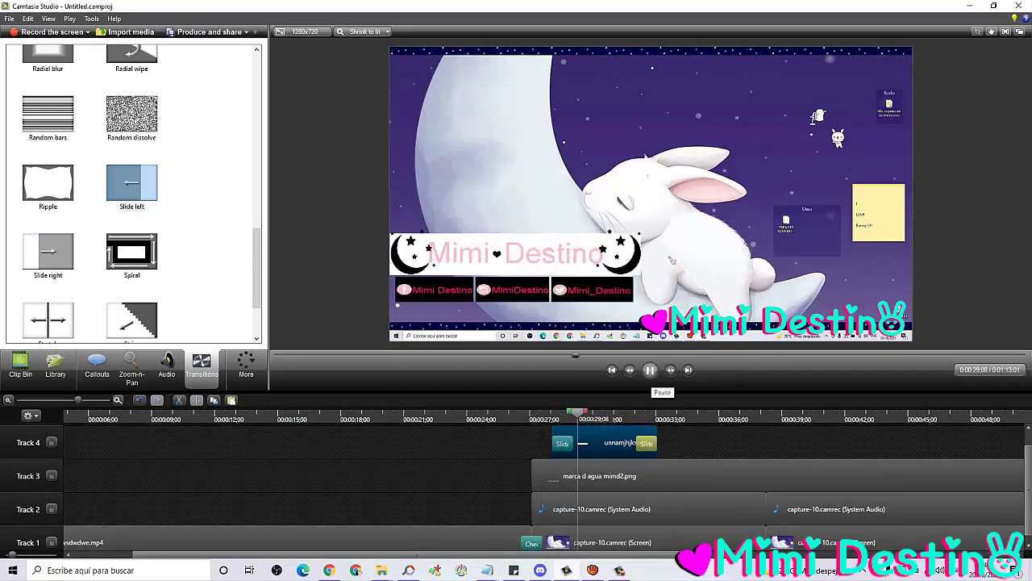
{"action": "left_click", "coordinate": [650, 370]}
{"action": "mouse_move", "coordinate": [78, 400]}
{"action": "left_mouse_down"}
{"action": "mouse_move", "coordinate": [49, 400]}
{"action": "mouse_move", "coordinate": [66, 400]}
{"action": "left_mouse_up"}
{"action": "left_click", "coordinate": [21, 367]}
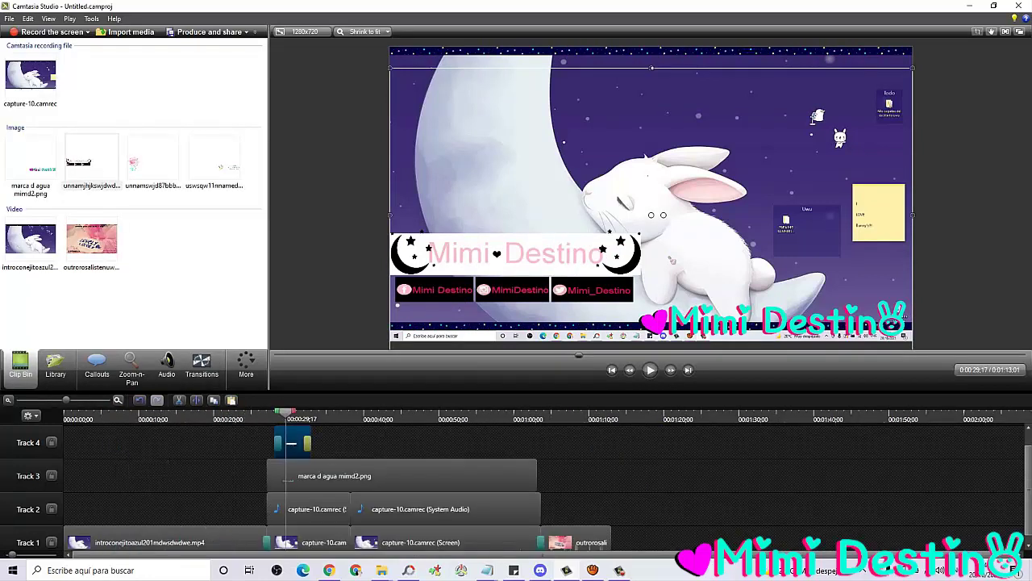
{"action": "left_click_drag", "start_coordinate": [286, 412], "coordinate": [245, 412]}
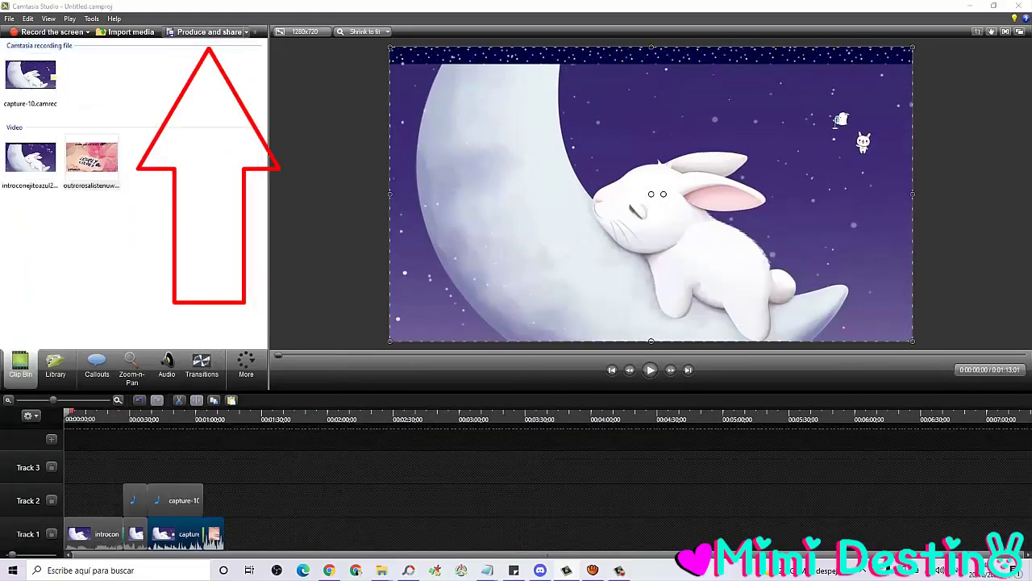
Start producing the project with the MP4 with video player (up to 720p) preset and proceed to the save settings
{"action": "left_click", "coordinate": [208, 32]}
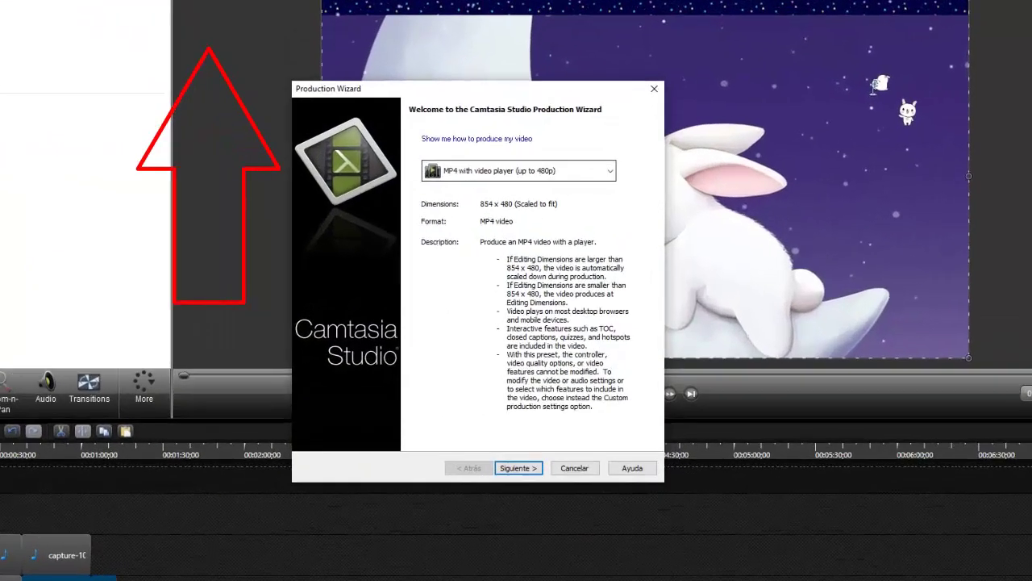
{"action": "left_click", "coordinate": [622, 191]}
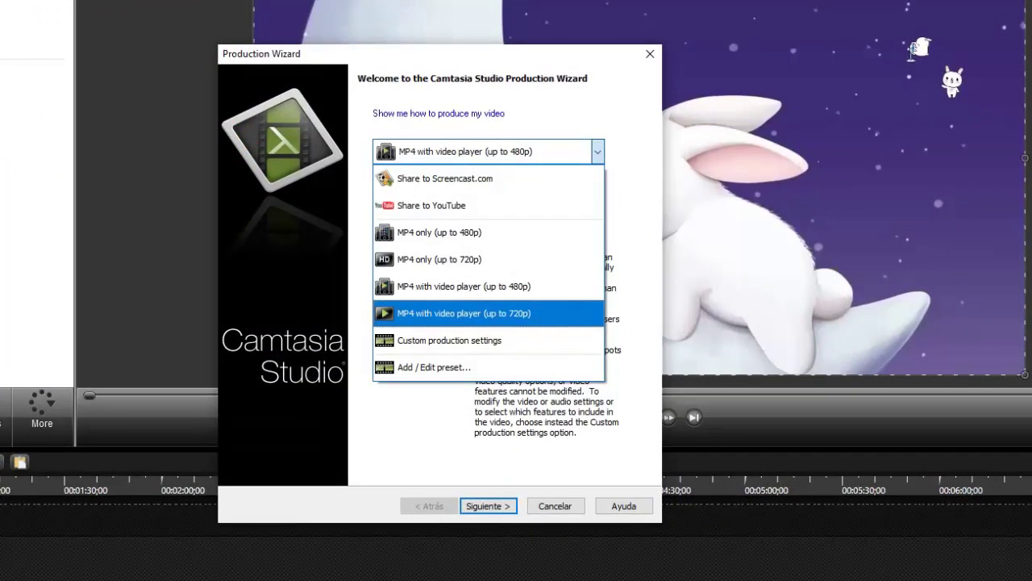
{"action": "left_click", "coordinate": [489, 312]}
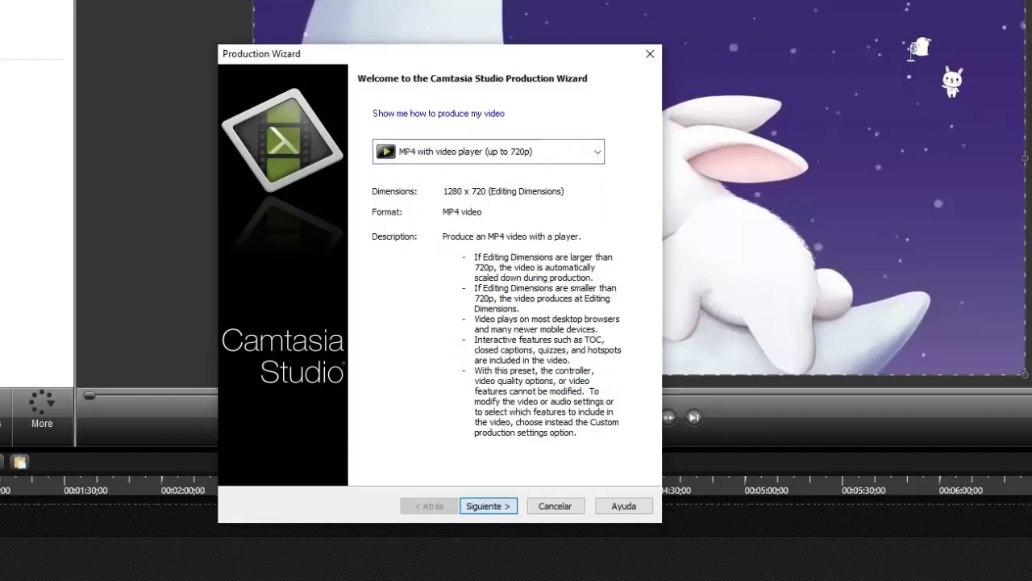
{"action": "key", "text": "Return"}
Try to produce the video under the production name Untitleddede2d21111111, and close the Production Wizard
{"action": "left_click", "coordinate": [278, 156]}
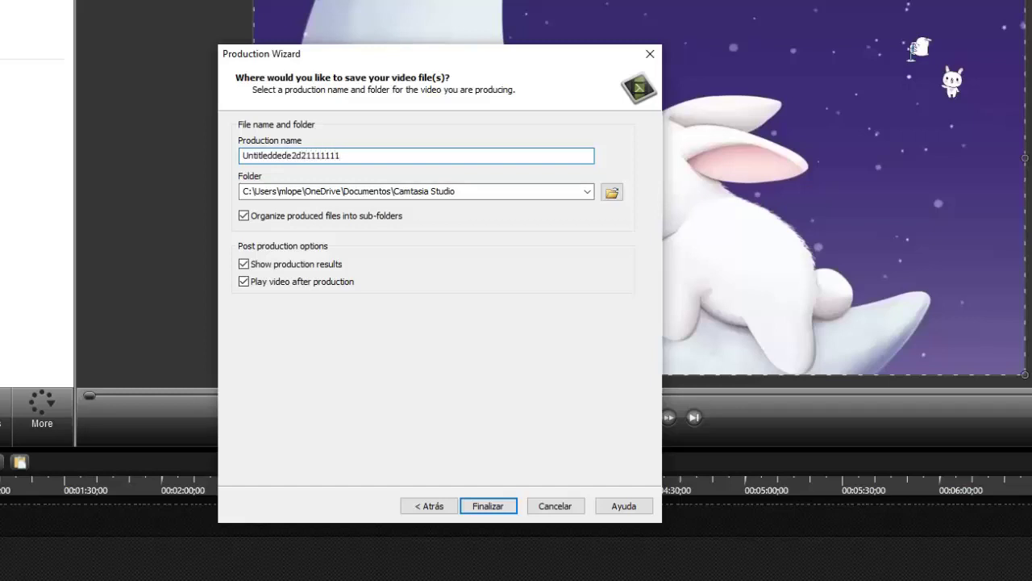
{"action": "key", "text": "Return"}
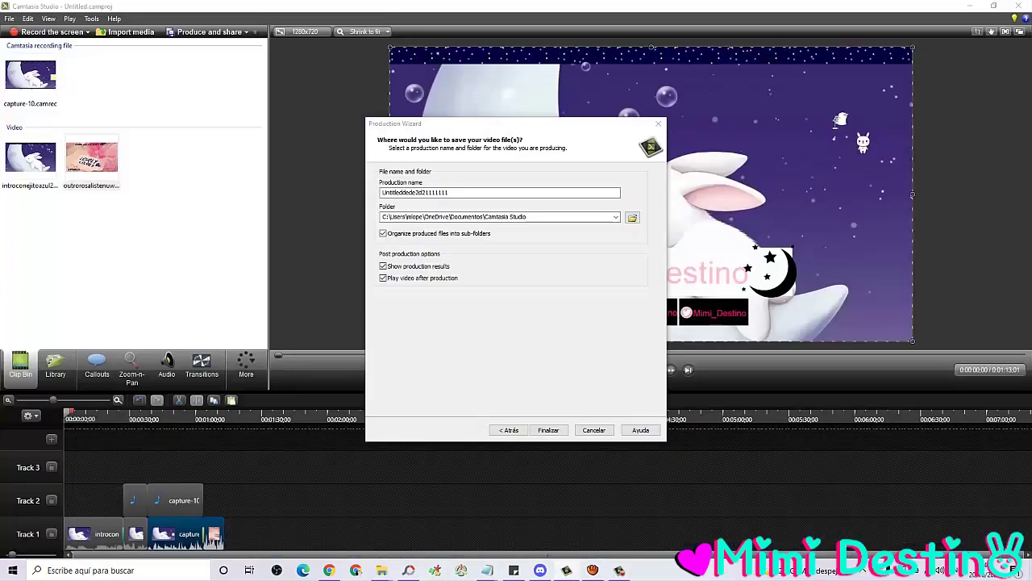
{"action": "key", "text": "Escape"}
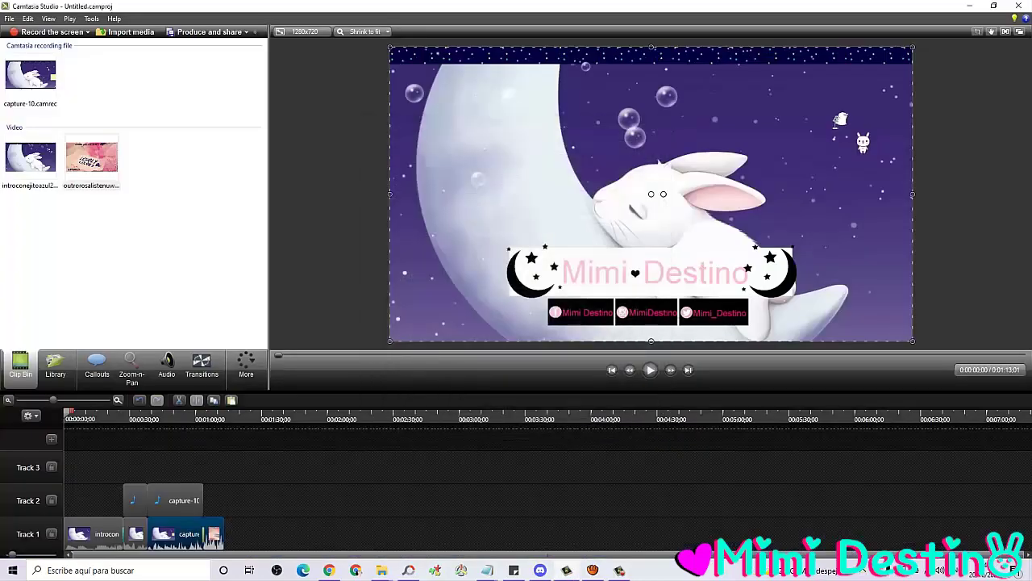